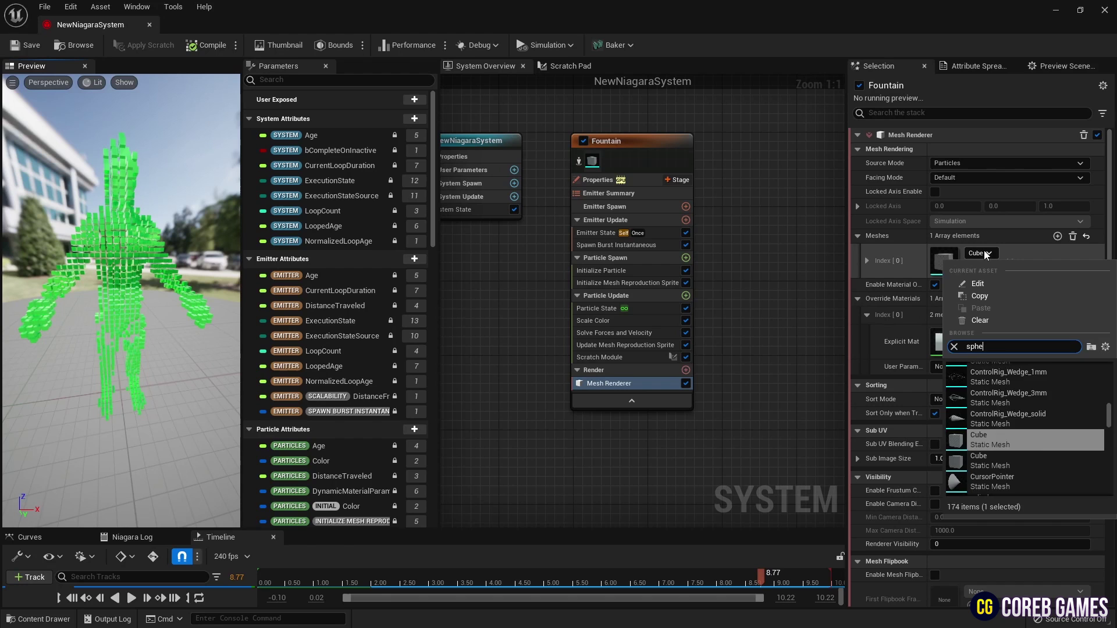
- Set the renderer mesh to Sphere and the Mesh Uniform Scale in Initialize Particle to 0.05
left_click(1021, 459)
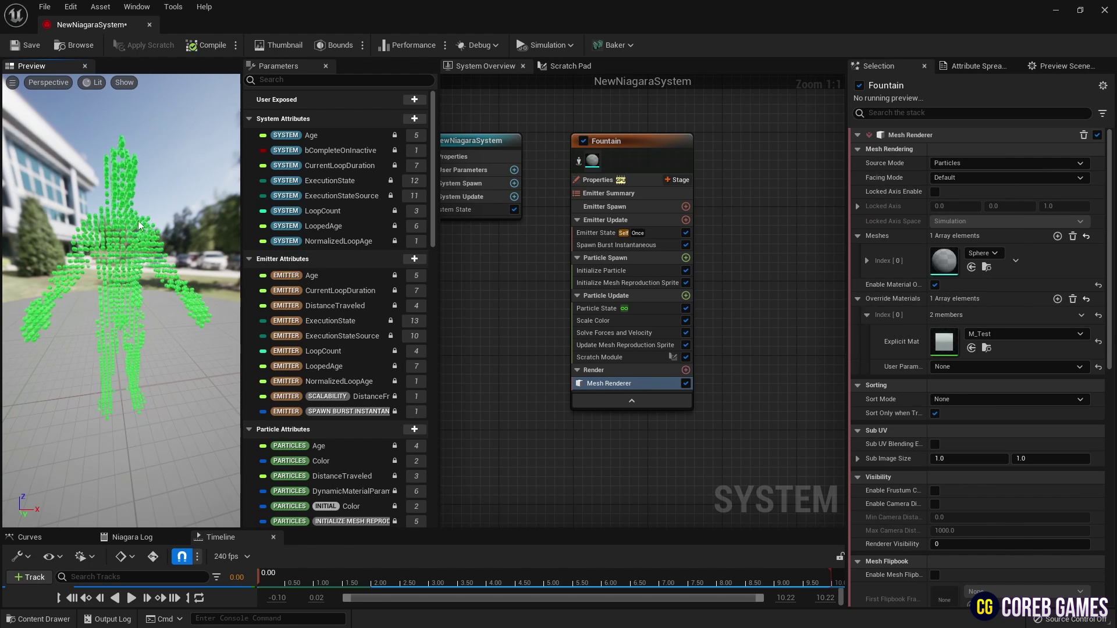
left_click(643, 270)
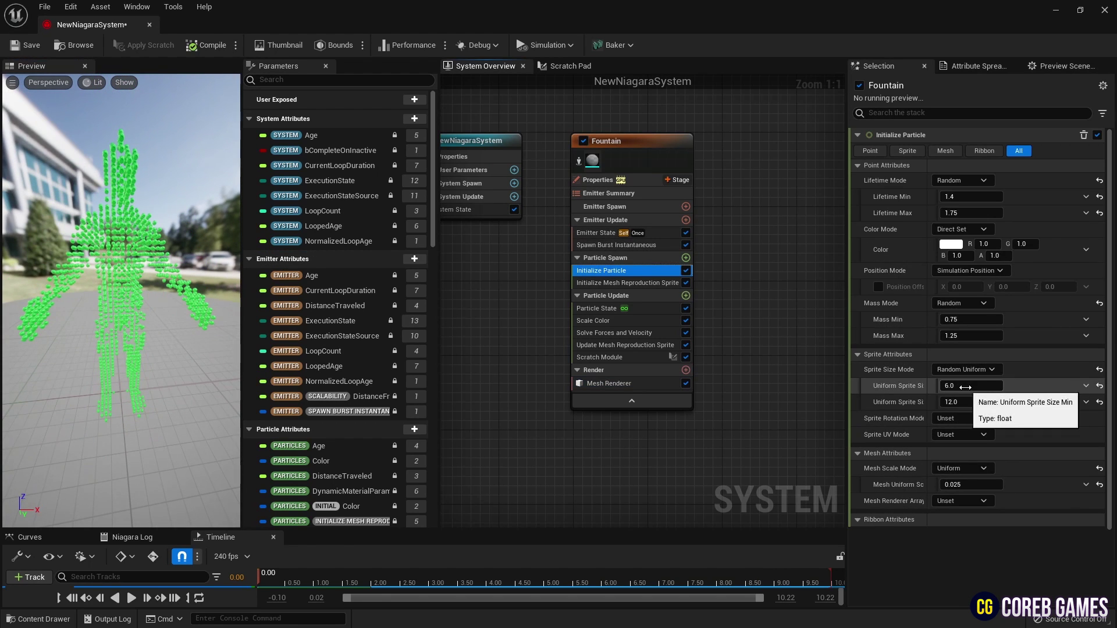
left_click(977, 485)
type("0.03")
key("Return")
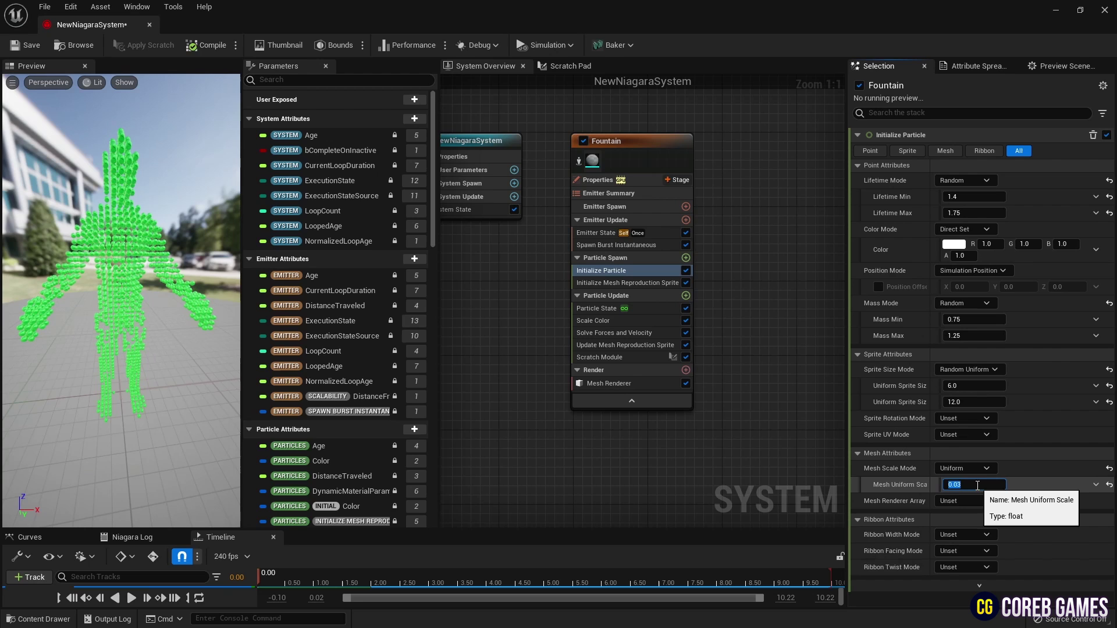
type("1")
key("Return")
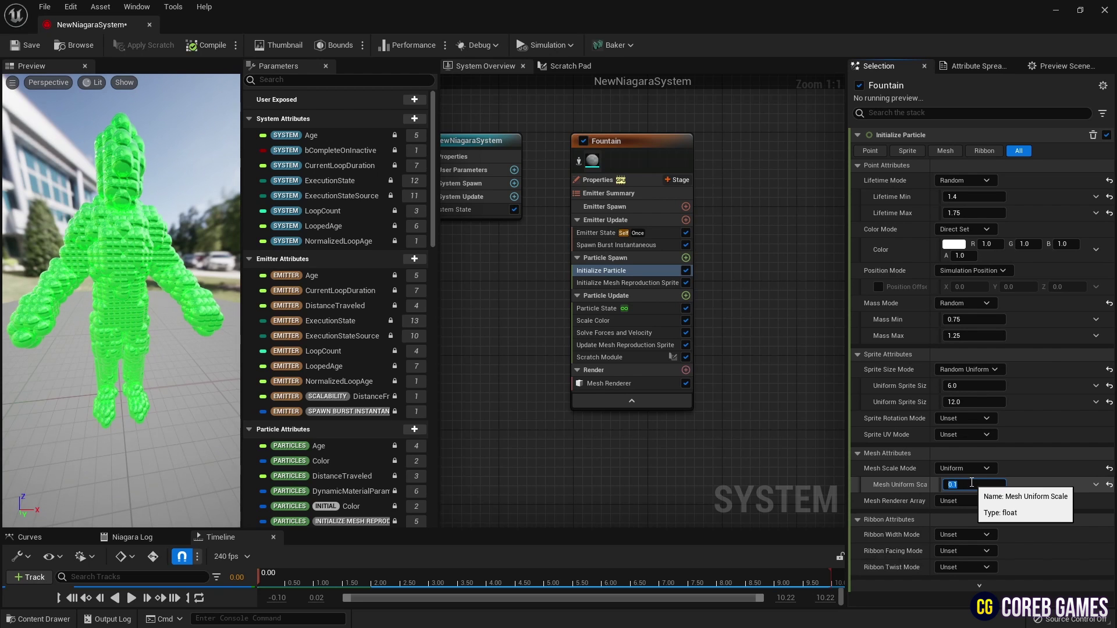
type("0.05")
key("Return")
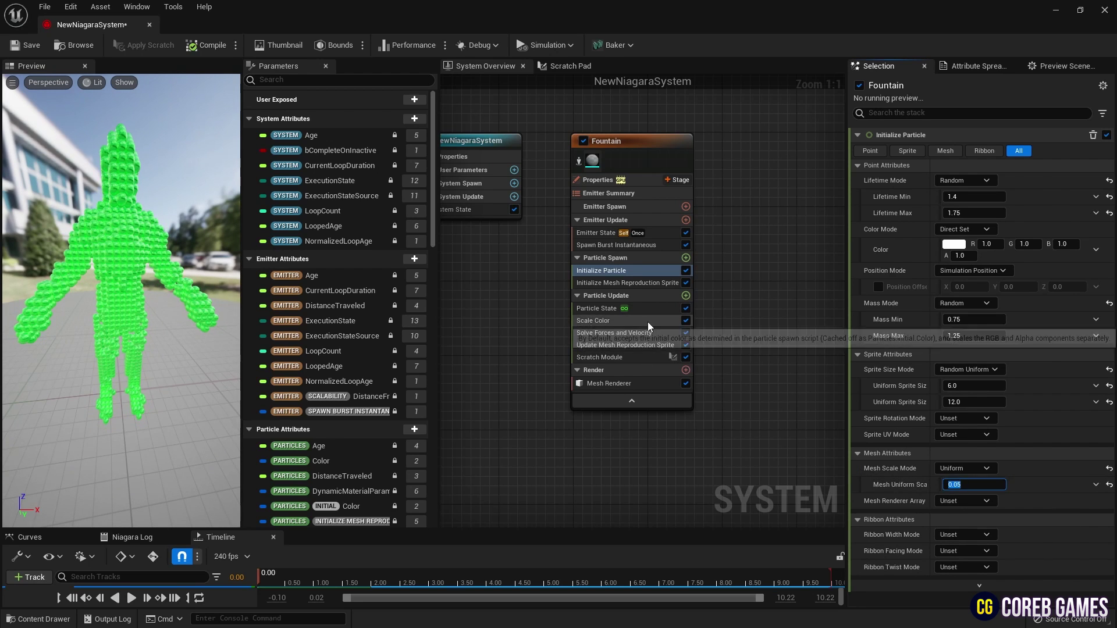
- Set the Scale Color module's RGB color to R 1.0, G 0.0, B 1.0
left_click(594, 320)
left_click(1001, 182)
type("1")
key("Tab")
type("0")
key("Tab")
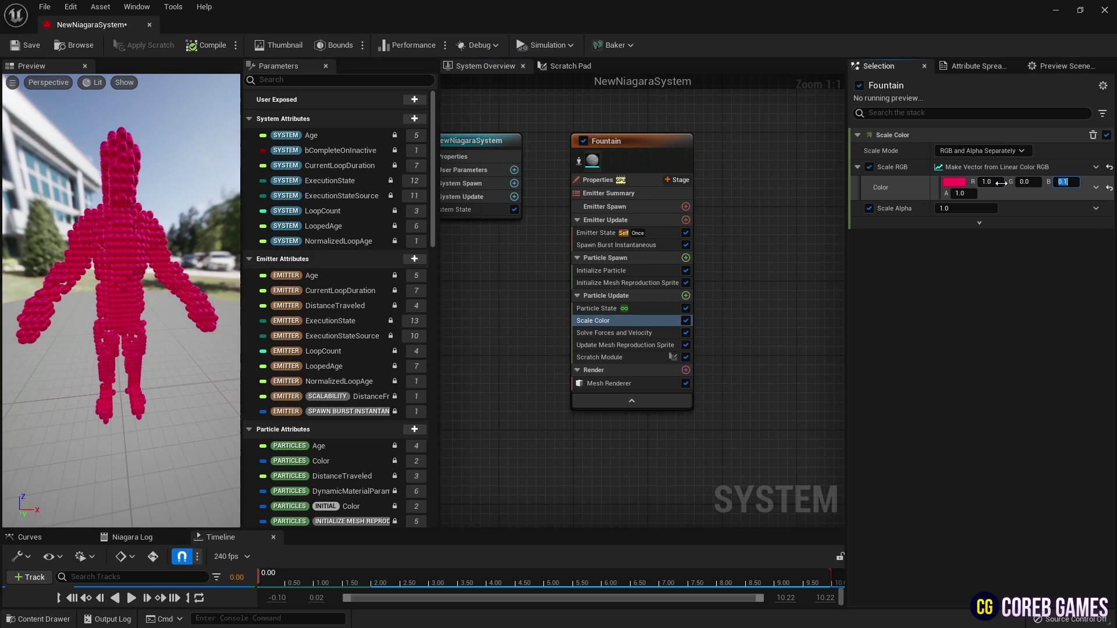
type("1")
key("Return")
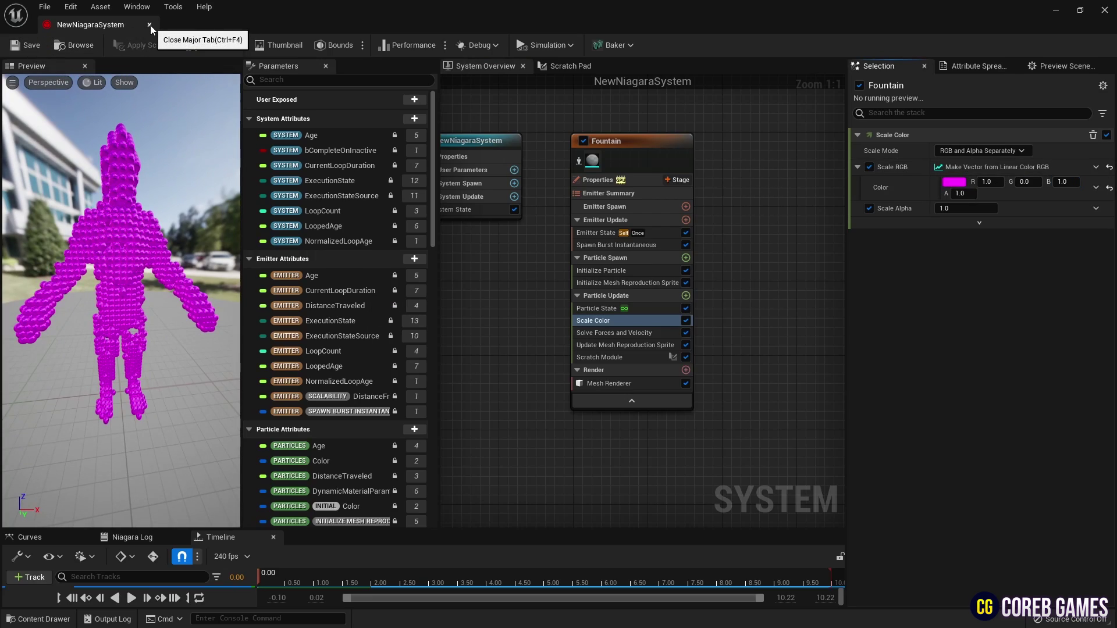
- Close the Niagara system and play the level, moving the character forward to view the particle effect
left_click(150, 26)
left_click(249, 44)
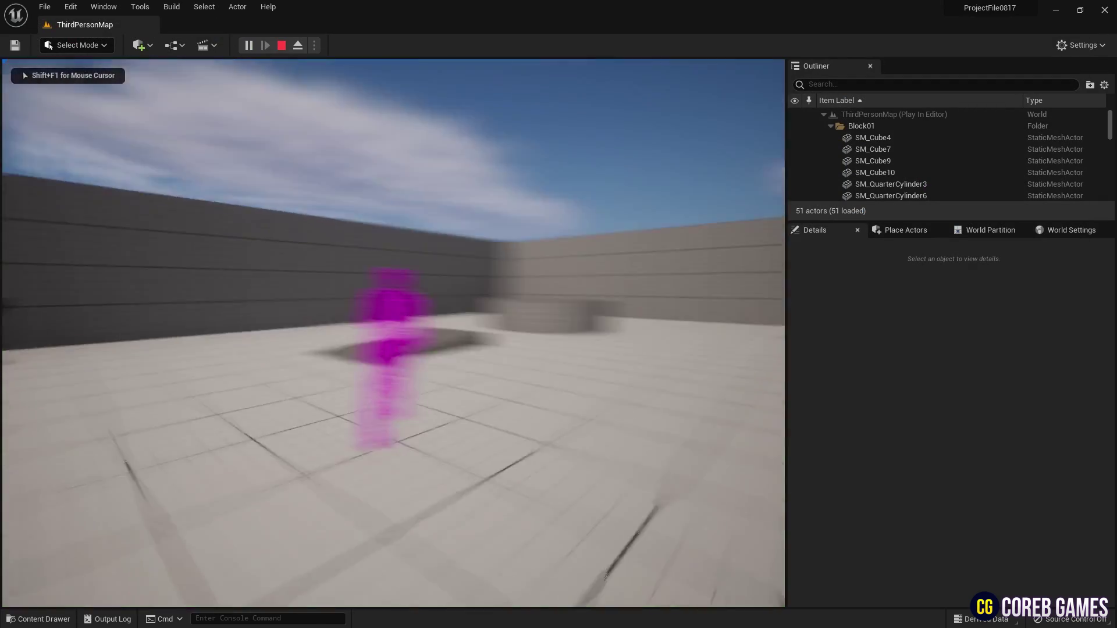
key("w")
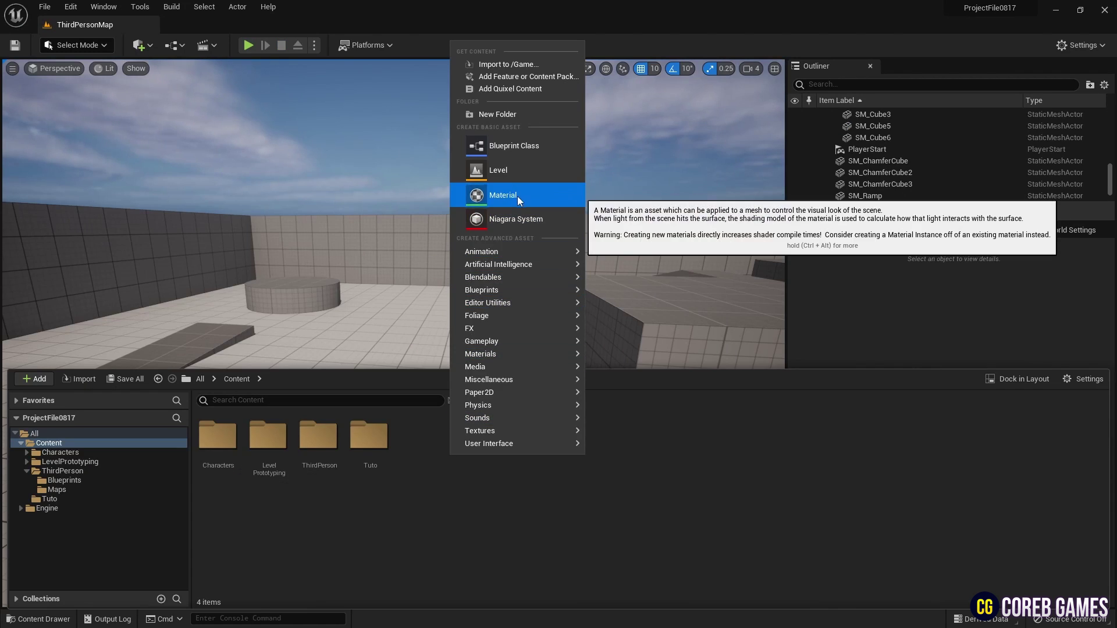
- Create a new material named M_Particle in the Content folder
left_click(518, 196)
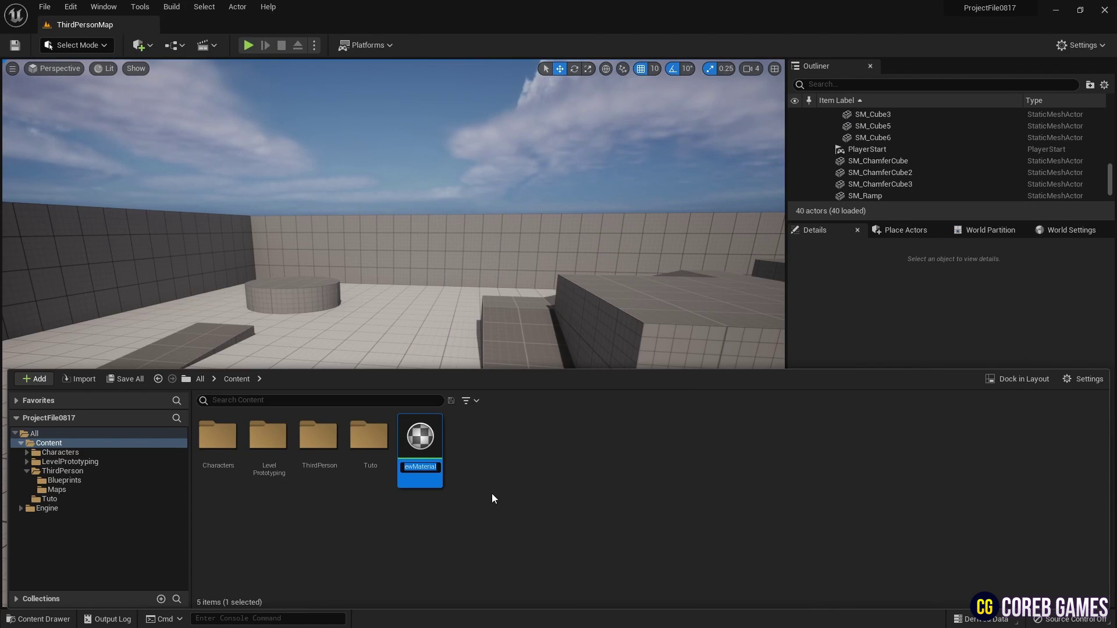
type("M_Particle")
key("Return")
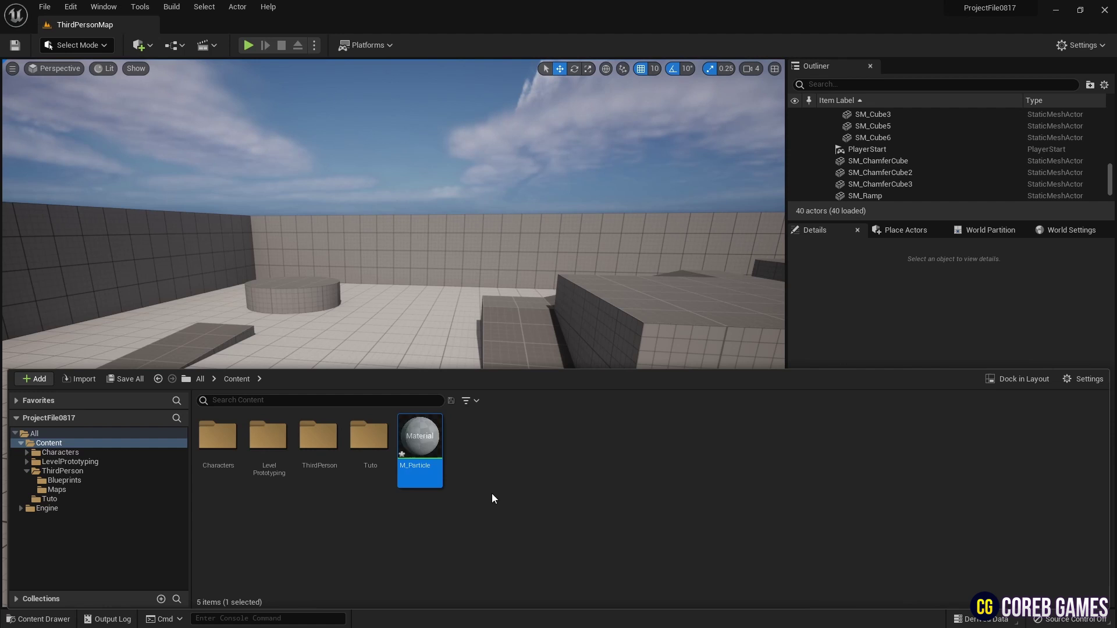
- Open M_Particle, add a Particle Color node below the constants area and connect its RGB output to Base Color
double_click(437, 442)
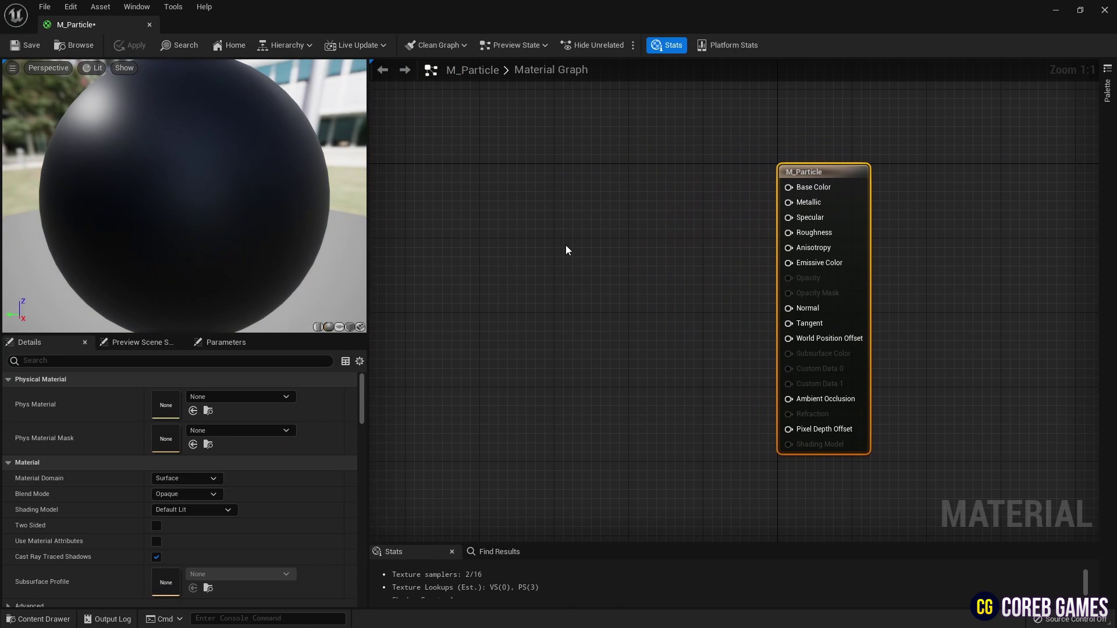
right_click(567, 249)
type("particle")
key("Return")
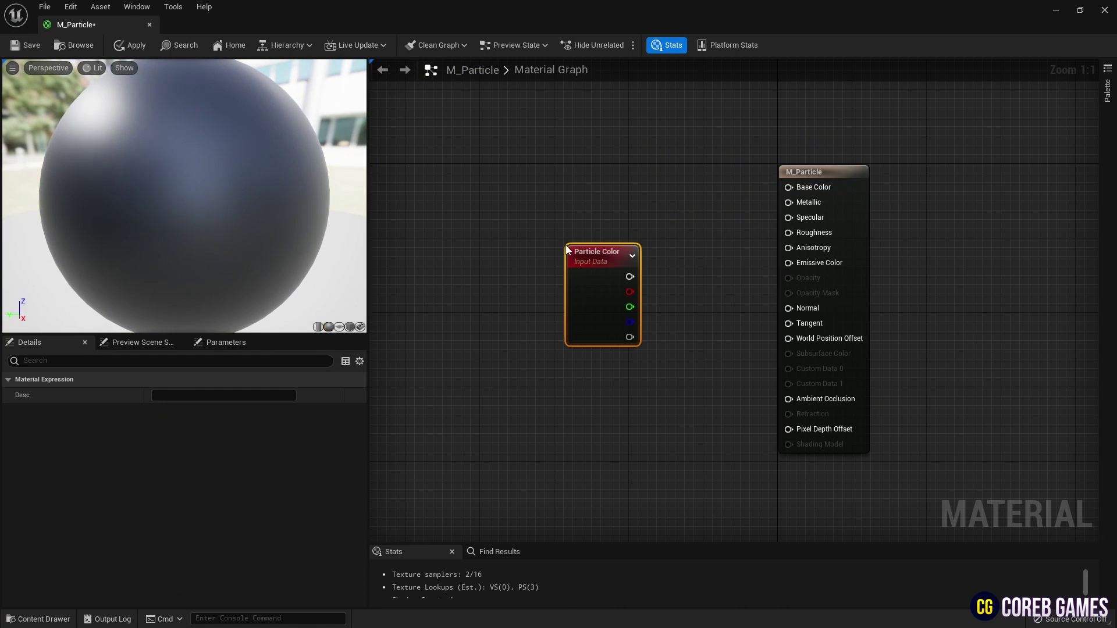
left_click_drag(630, 276, 788, 187)
left_click_drag(599, 255, 625, 324)
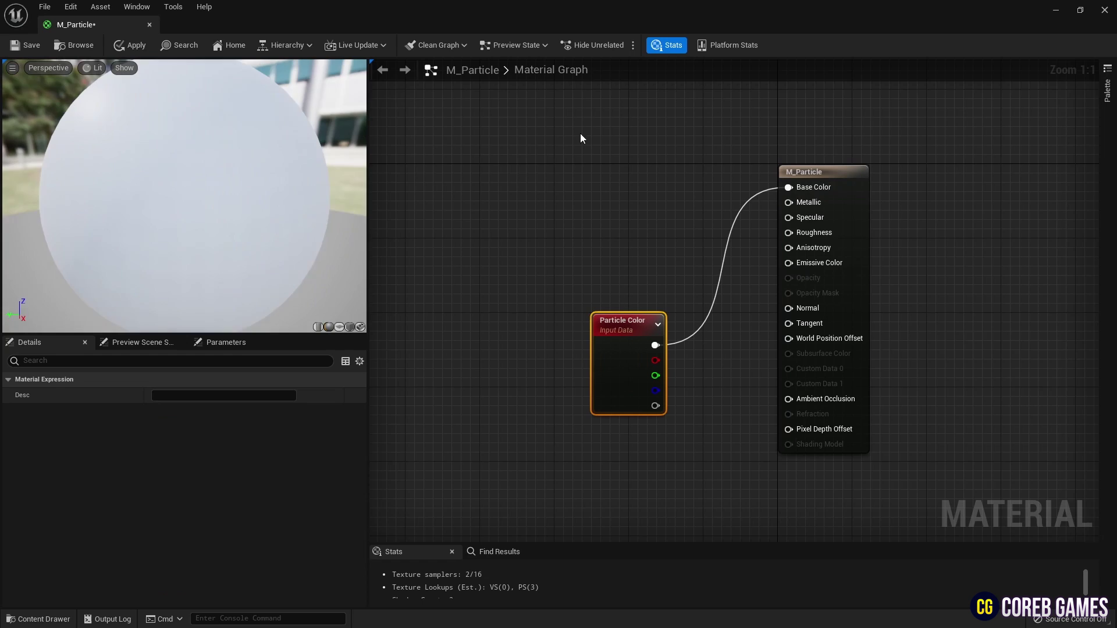
- Add two constant nodes, connecting one set to 0.8 to Metallic and the other with value 0 to Roughness
right_click_drag(580, 138, 581, 169)
left_click(610, 124)
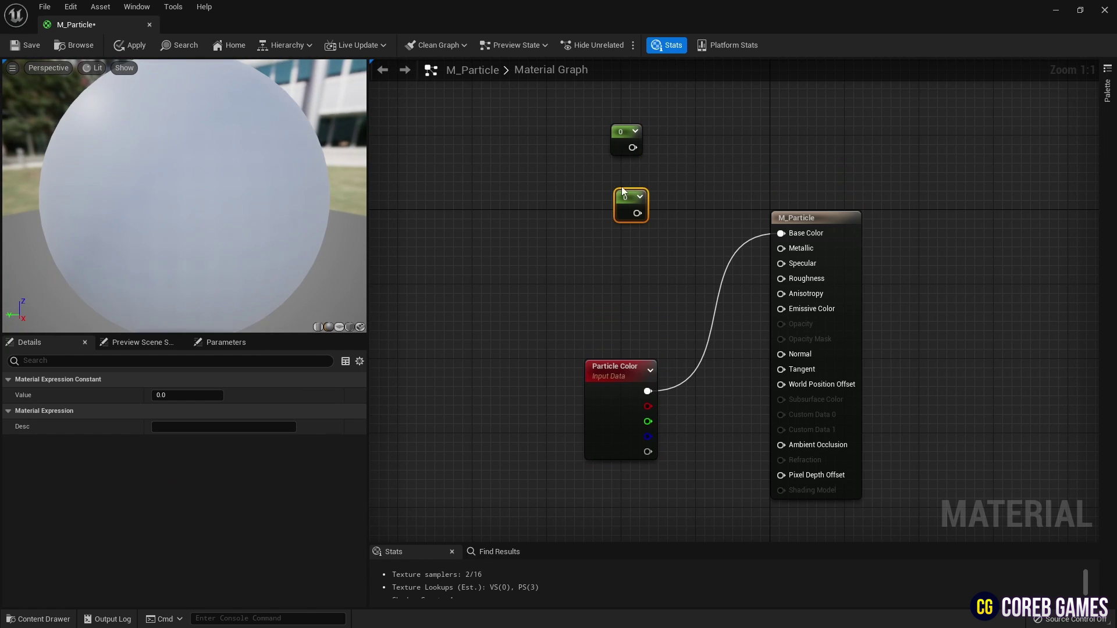
left_click(210, 395)
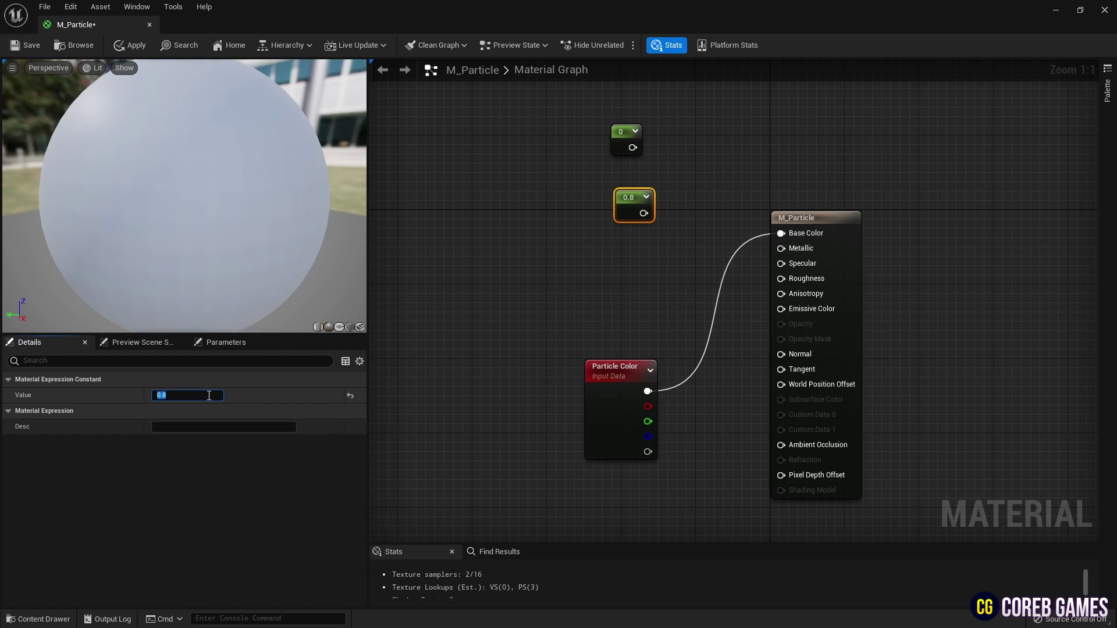
left_click_drag(646, 213, 781, 248)
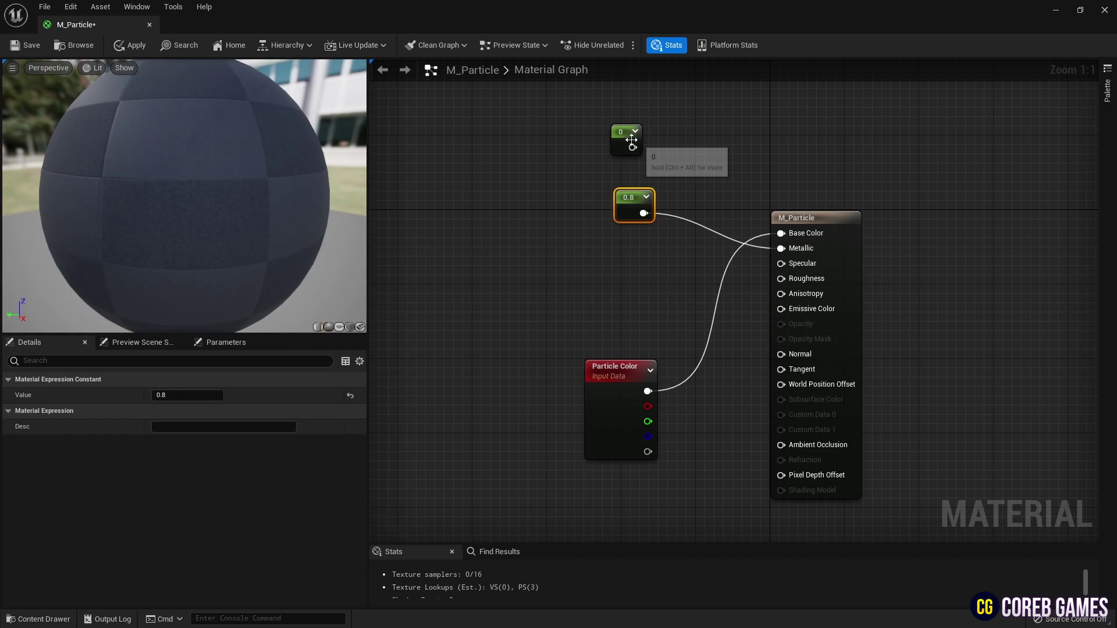
left_click_drag(612, 136, 782, 279)
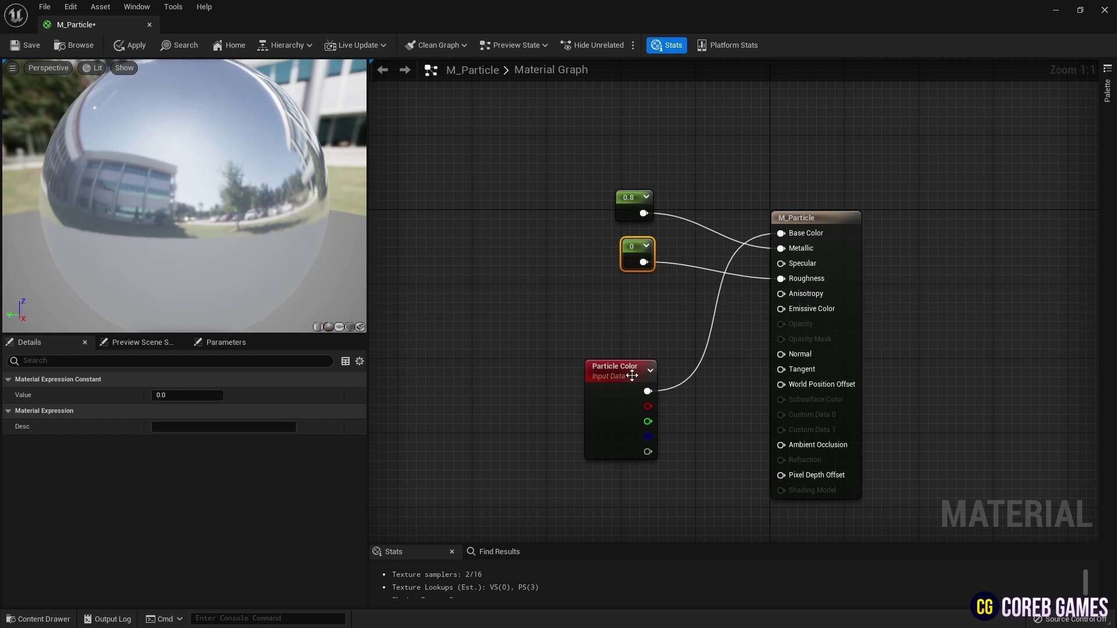
- Move the Particle Color node up closer to the constants, then save and close the M_Particle material
left_click_drag(627, 377, 616, 323)
left_click(702, 176)
left_click(34, 49)
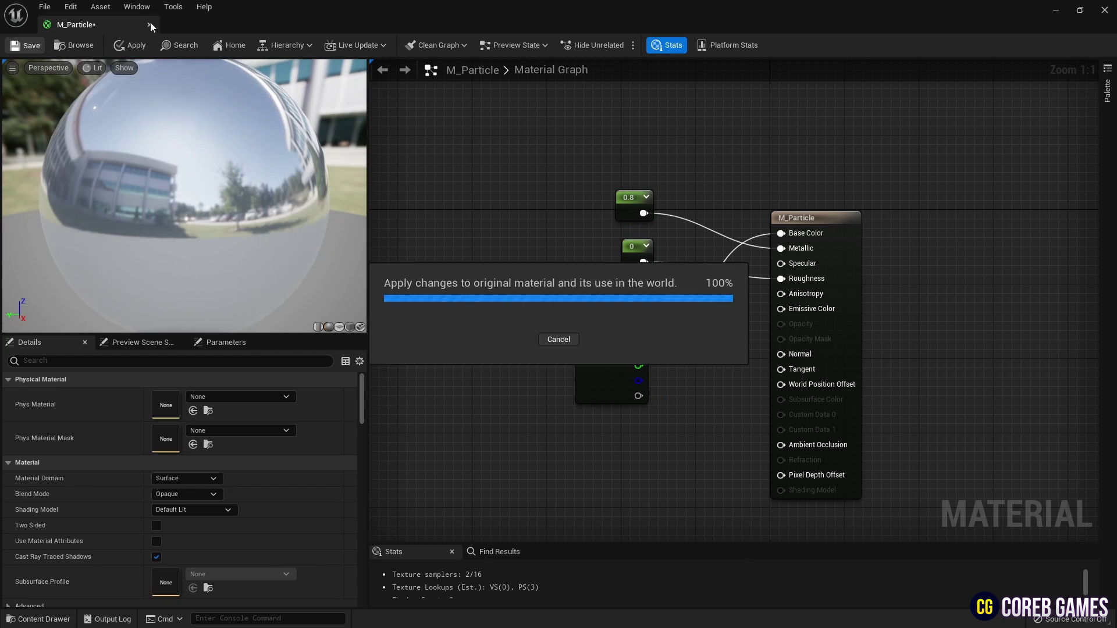
left_click(150, 24)
- Create a Niagara System in the Content folder from selected emitters, using the Fountain template
left_click(42, 619)
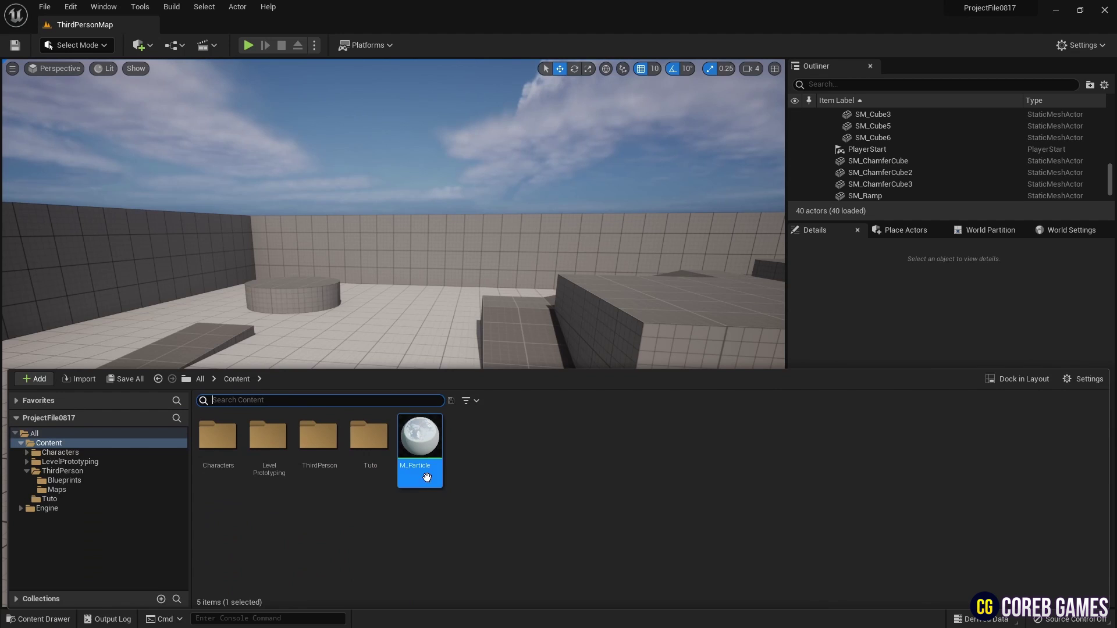
right_click(500, 449)
left_click(581, 202)
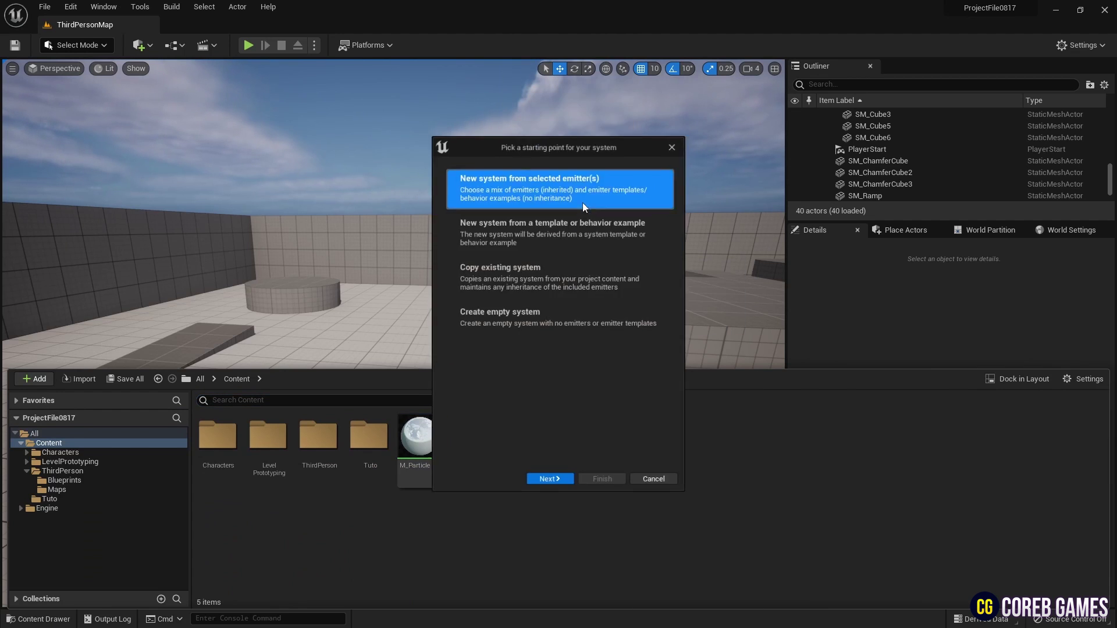
left_click(573, 485)
left_click(560, 425)
left_click(660, 450)
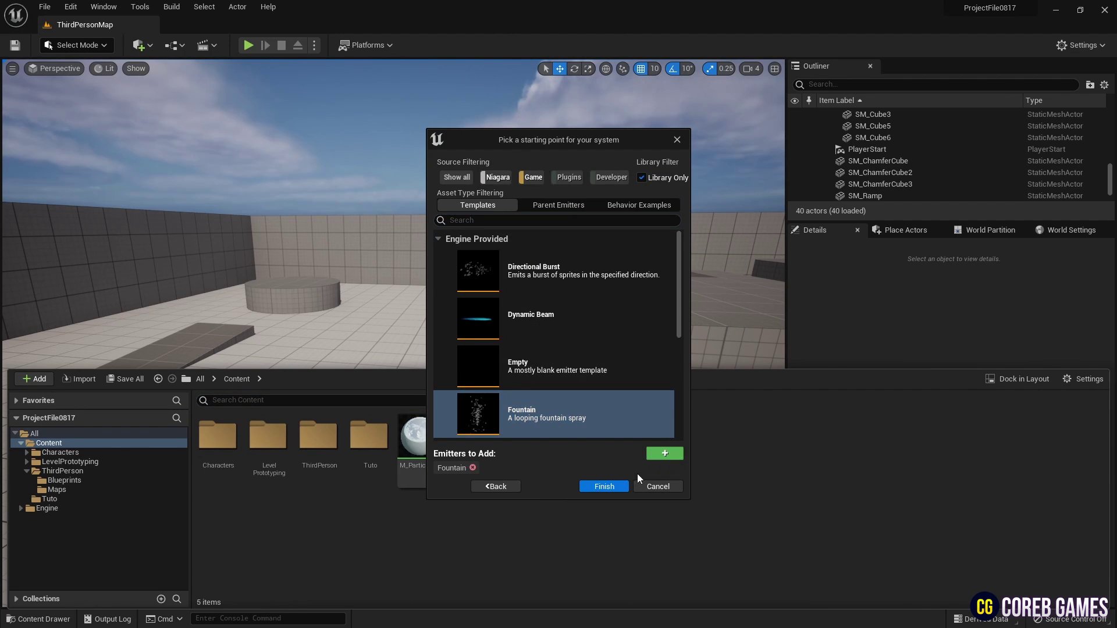
left_click(616, 485)
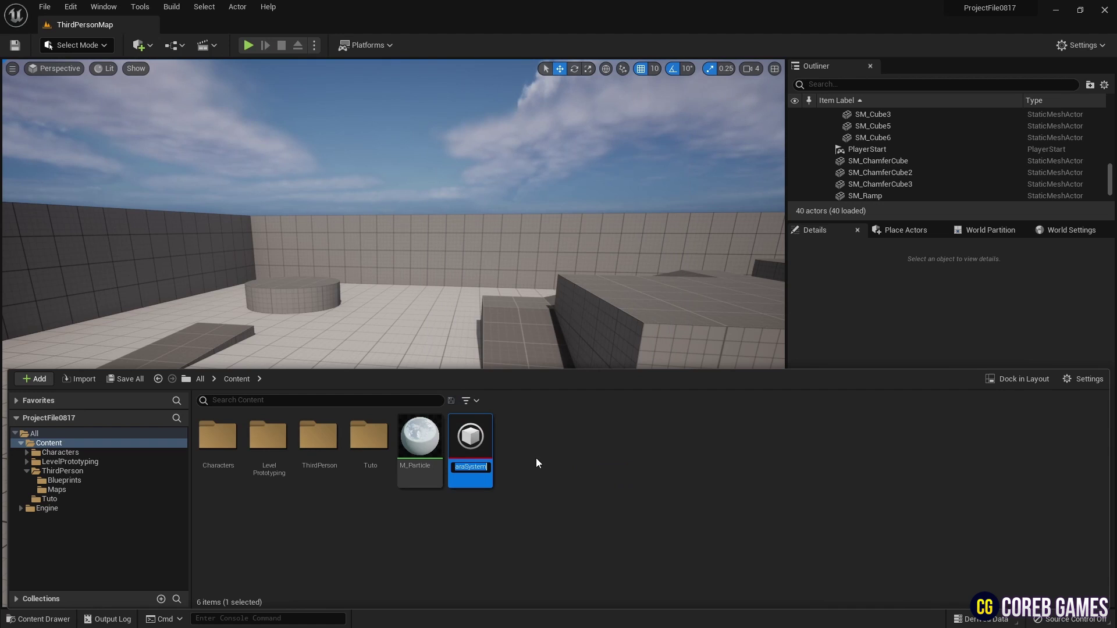
- Name the new Niagara System NS_Pixel
type("NS_")
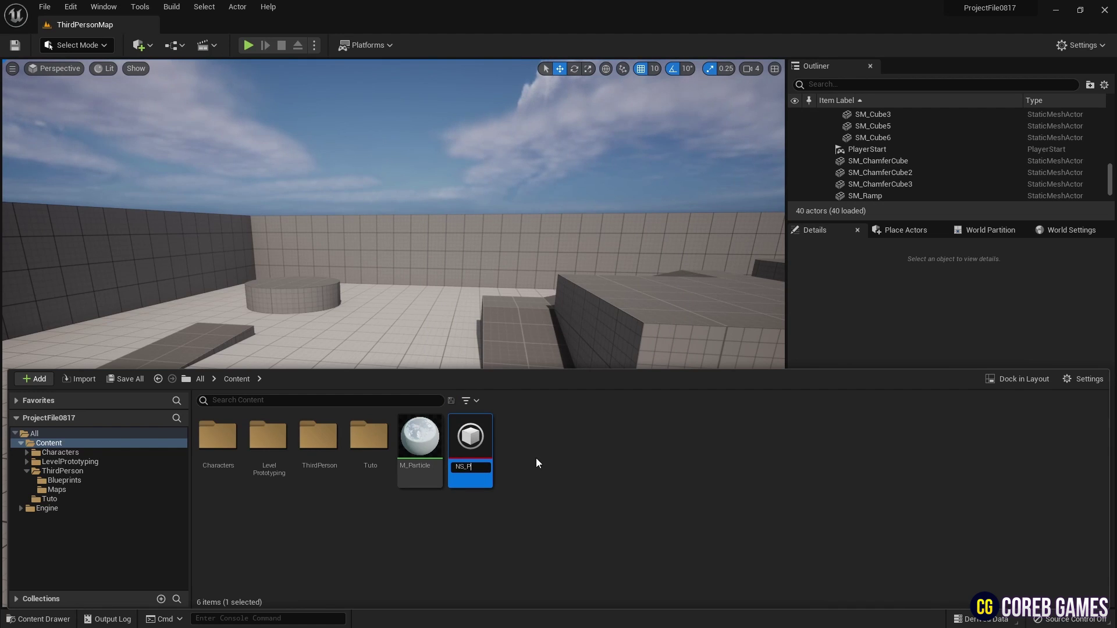
type("Partic")
key("BackSpace")
key("BackSpace")
key("BackSpace")
key("BackSpace")
key("BackSpace")
type("ixel")
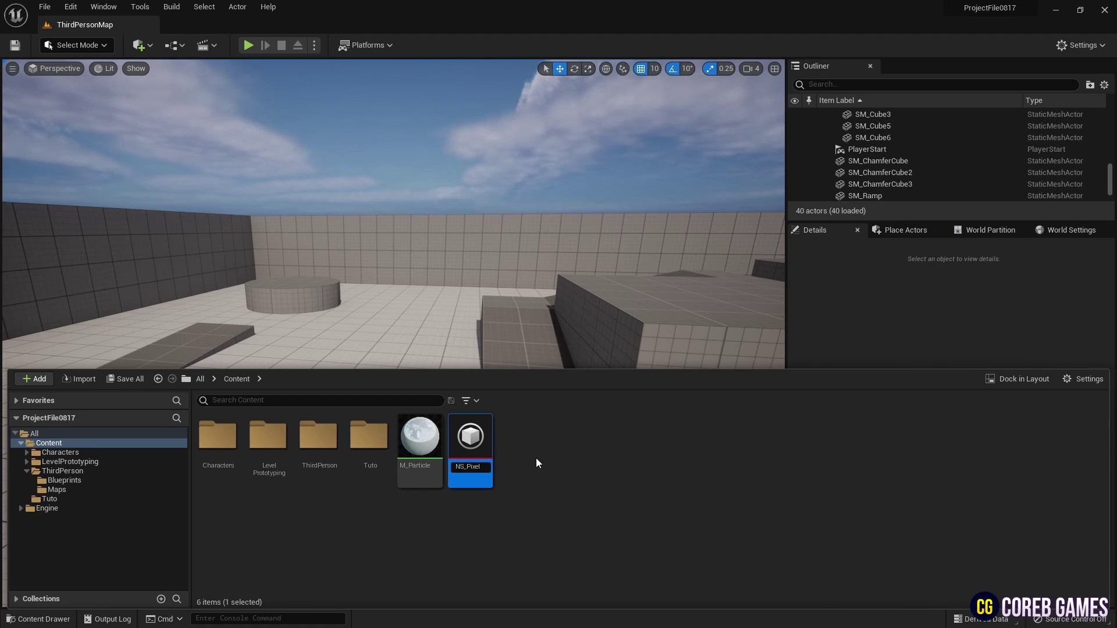
key("Return")
- Open NS_Pixel and delete the Spawn Rate module from the Fountain emitter
double_click(478, 428)
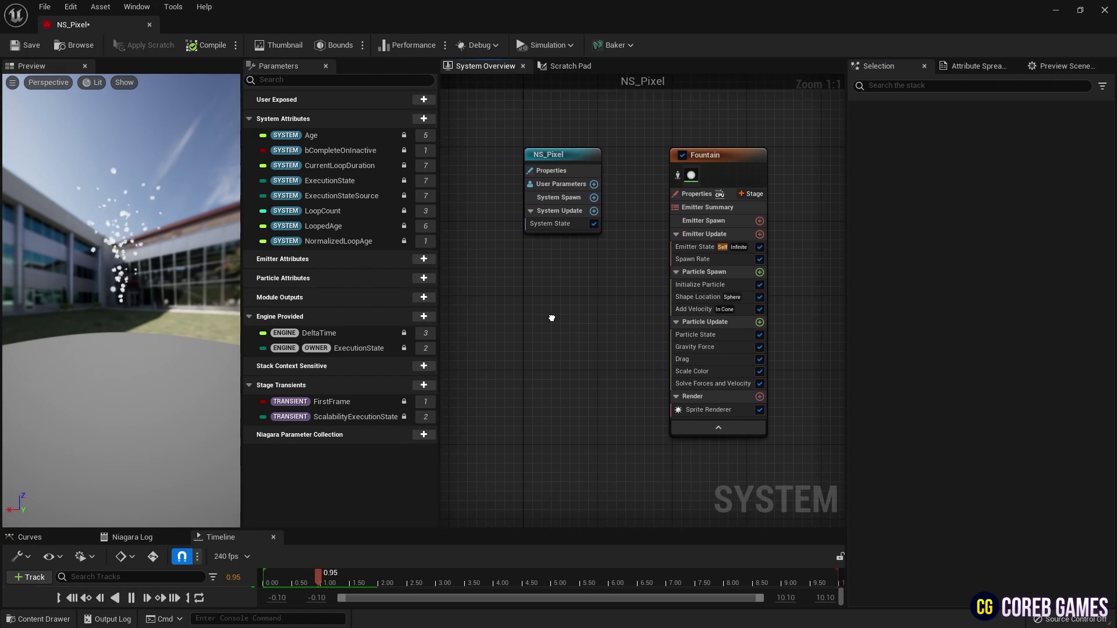
left_click_drag(125, 251, 127, 296)
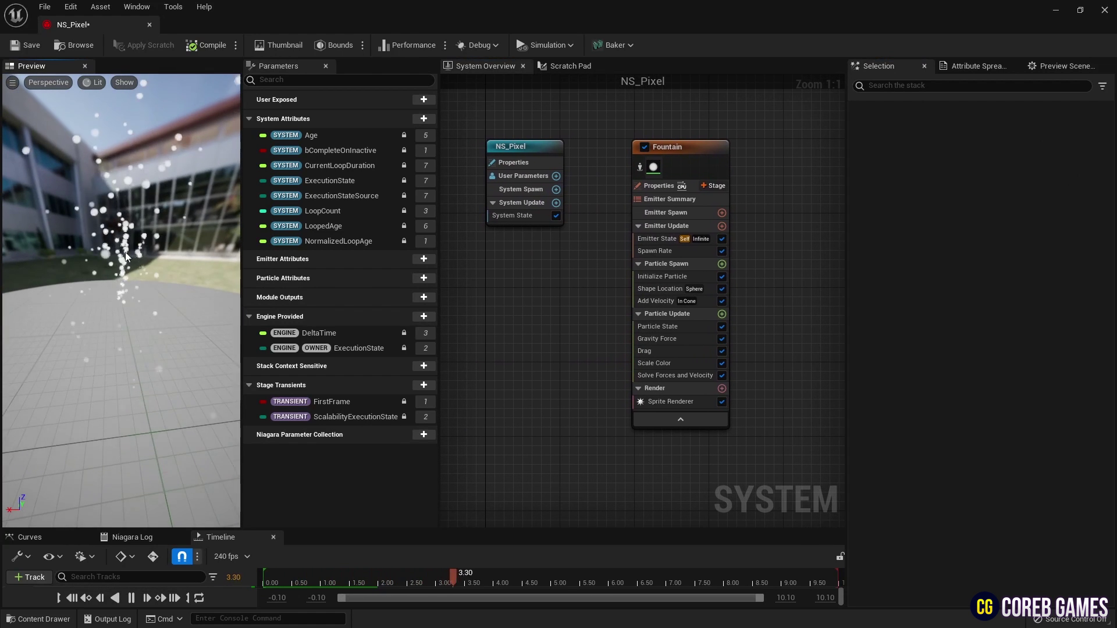
left_click(700, 250)
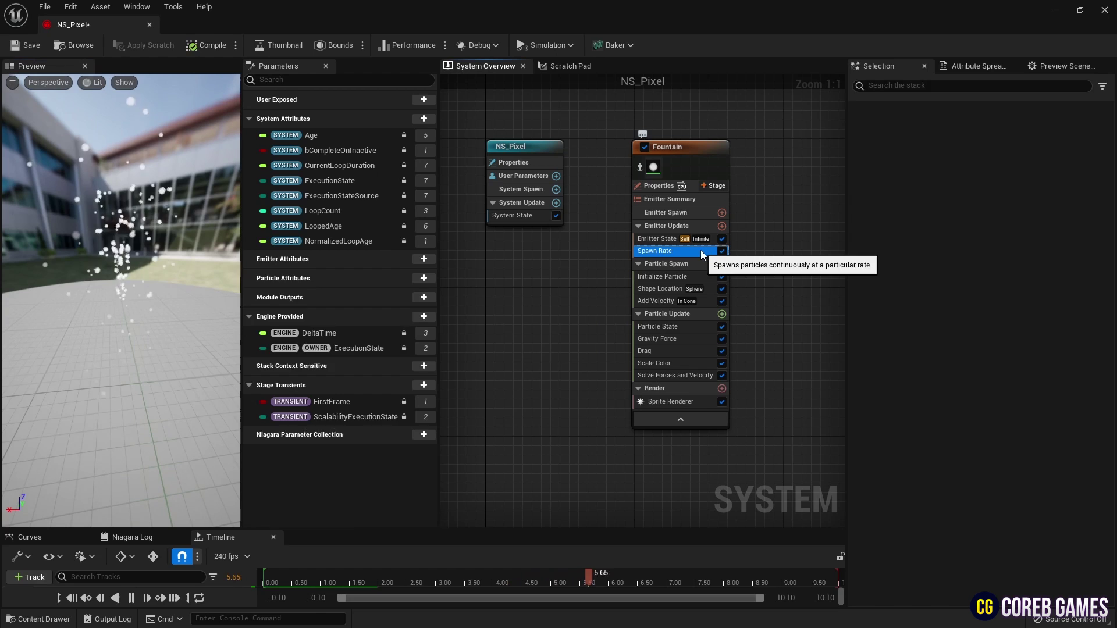
key("Delete")
- Add a Spawn Burst Instantaneous module to Emitter Update and set its Spawn Count to 10000
left_click(722, 226)
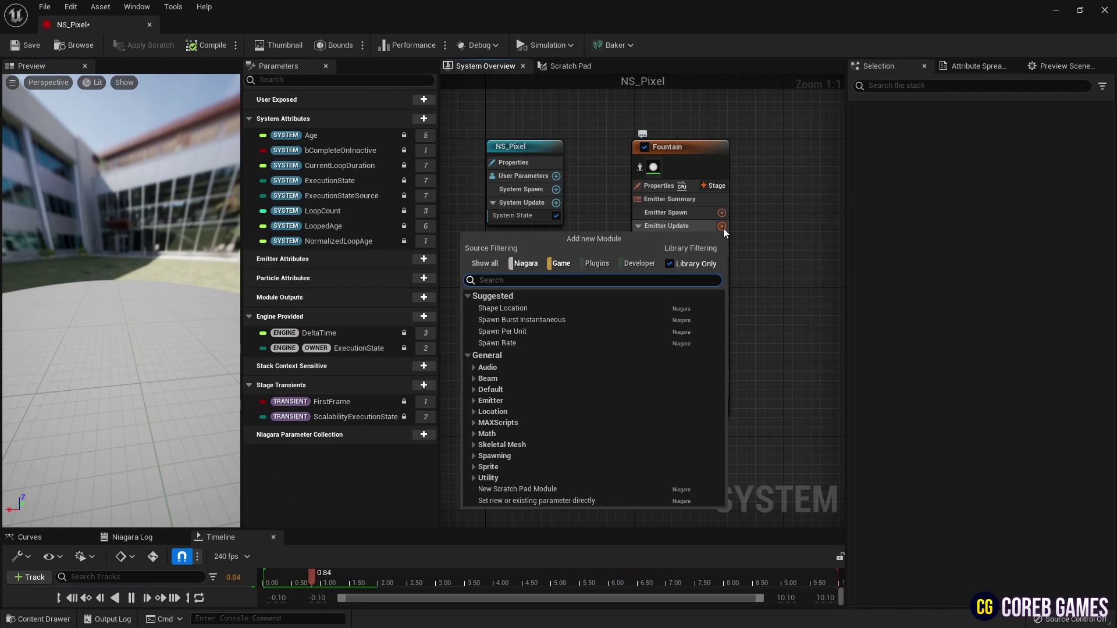
key("Down")
key("Down")
key("Return")
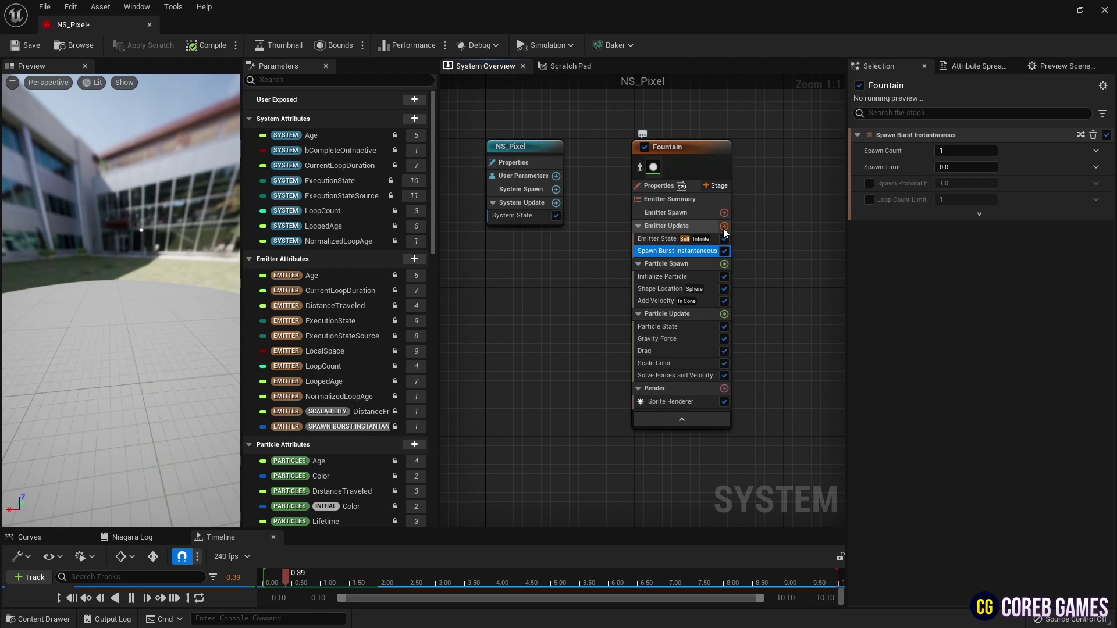
left_click(981, 151)
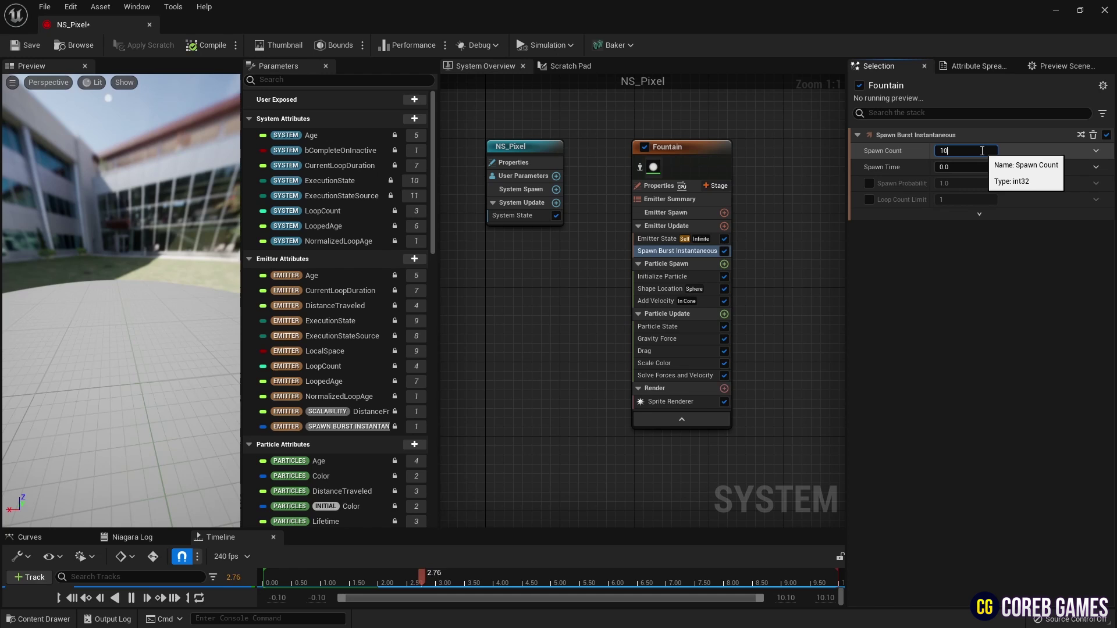
key("Return")
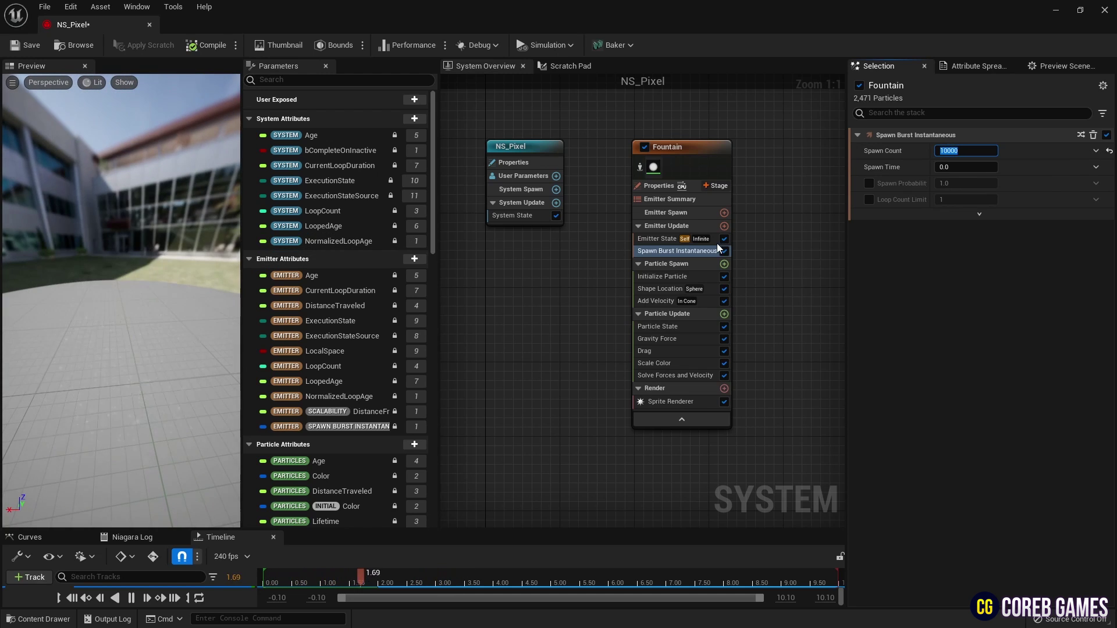
- Set the Fountain emitter's Sim Target to GPUCompute Sim and enable Fixed Bounds
left_click(672, 187)
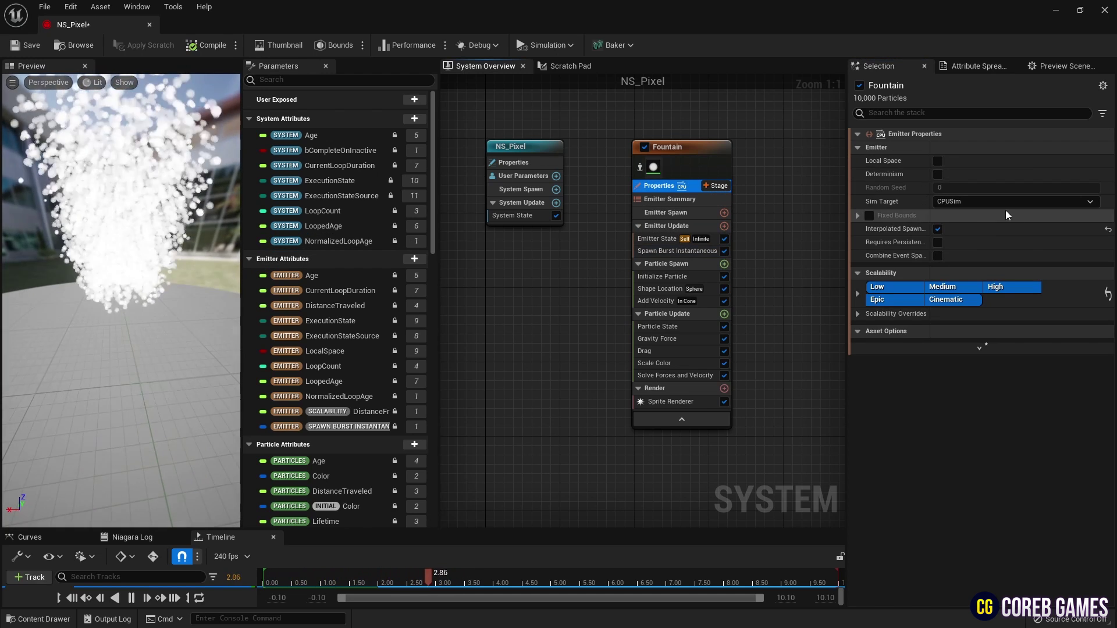
left_click(957, 202)
left_click(968, 224)
left_click(869, 243)
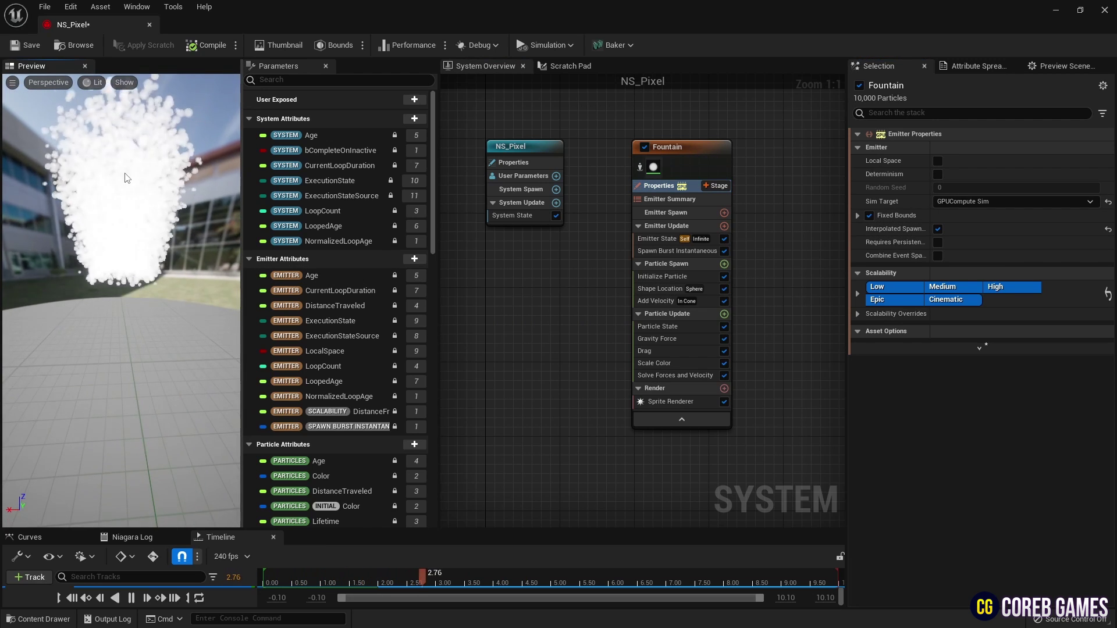
- Delete the Shape Location, Add Velocity, Gravity Force and Drag modules from the Fountain emitter
left_click(709, 289)
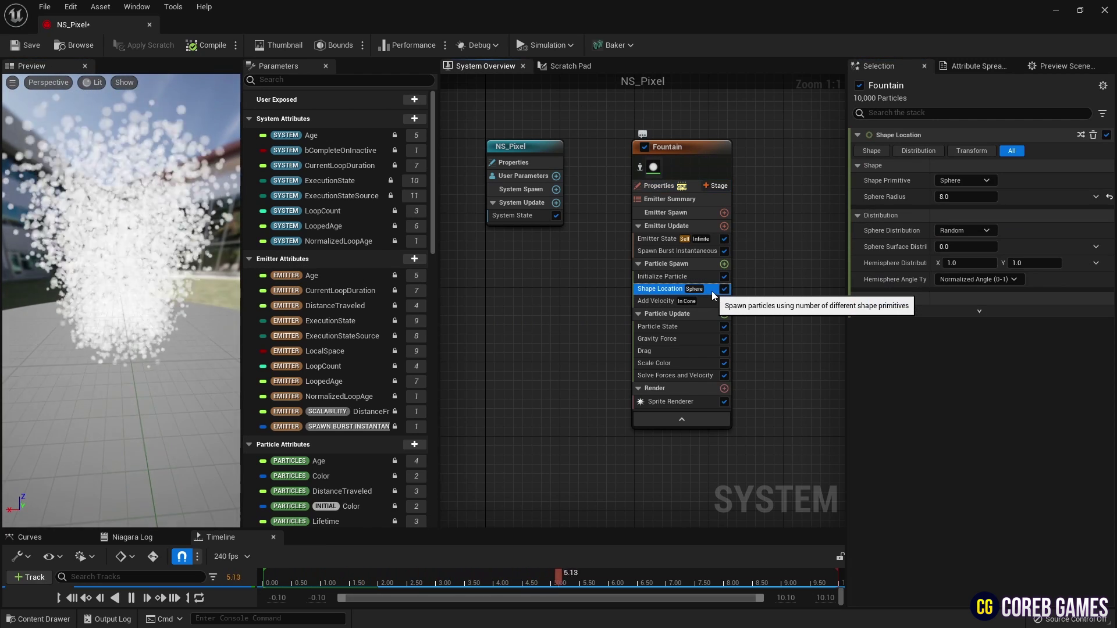
key("Delete")
left_click(710, 289)
key("Delete")
left_click(696, 326)
key("Delete")
left_click(699, 316)
key("Delete")
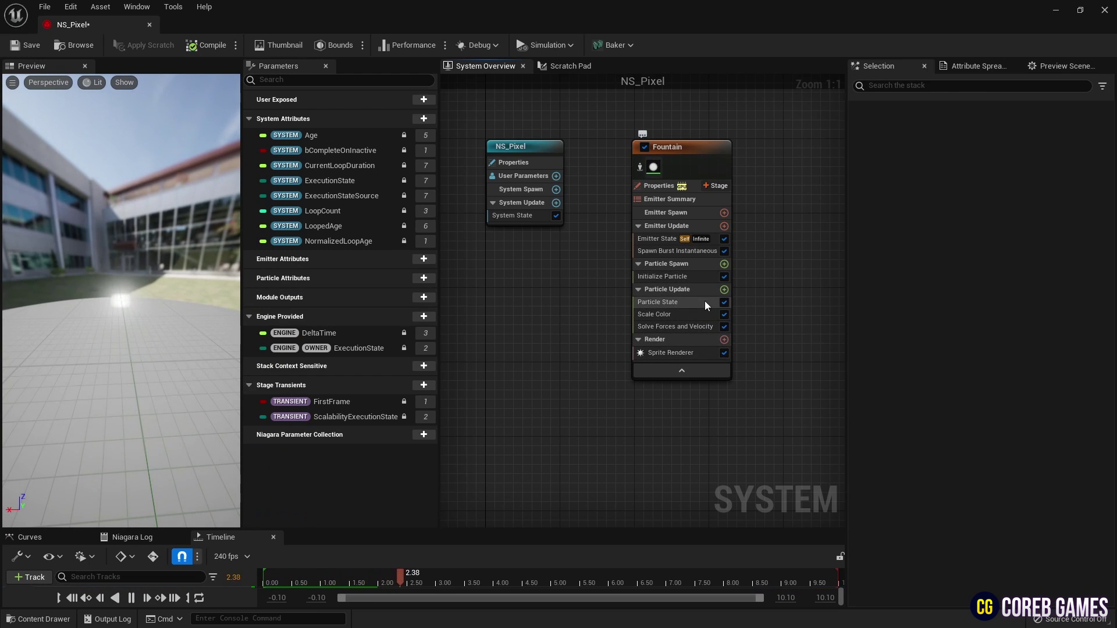
- Turn off killing particles when their lifetime elapses in Particle State, and set the Emitter State's Loop Behavior to Once
left_click(704, 301)
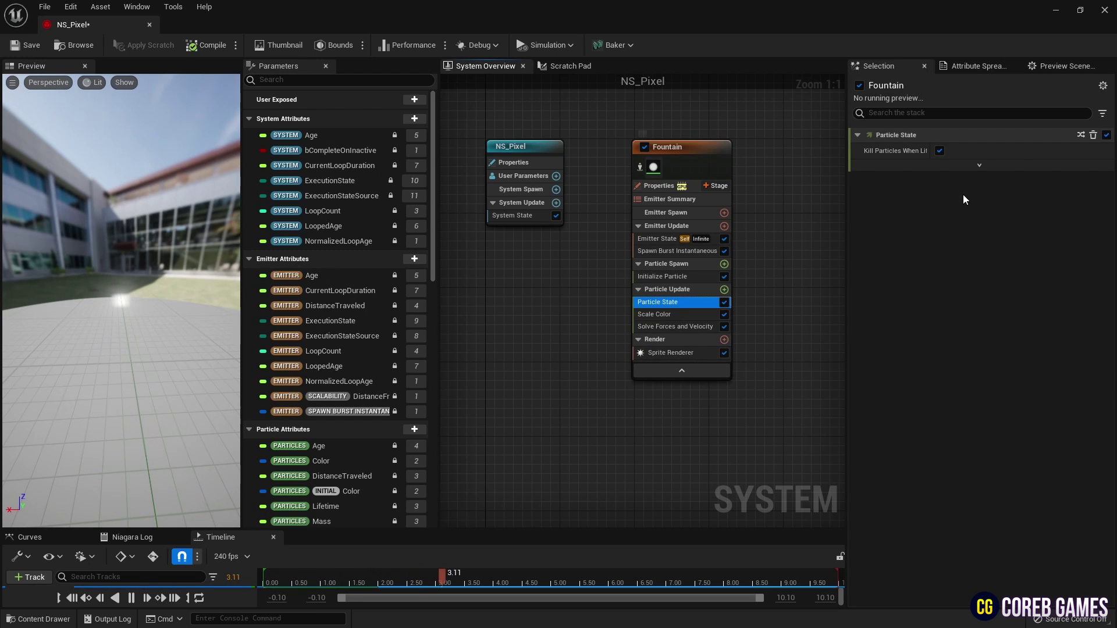
left_click(939, 151)
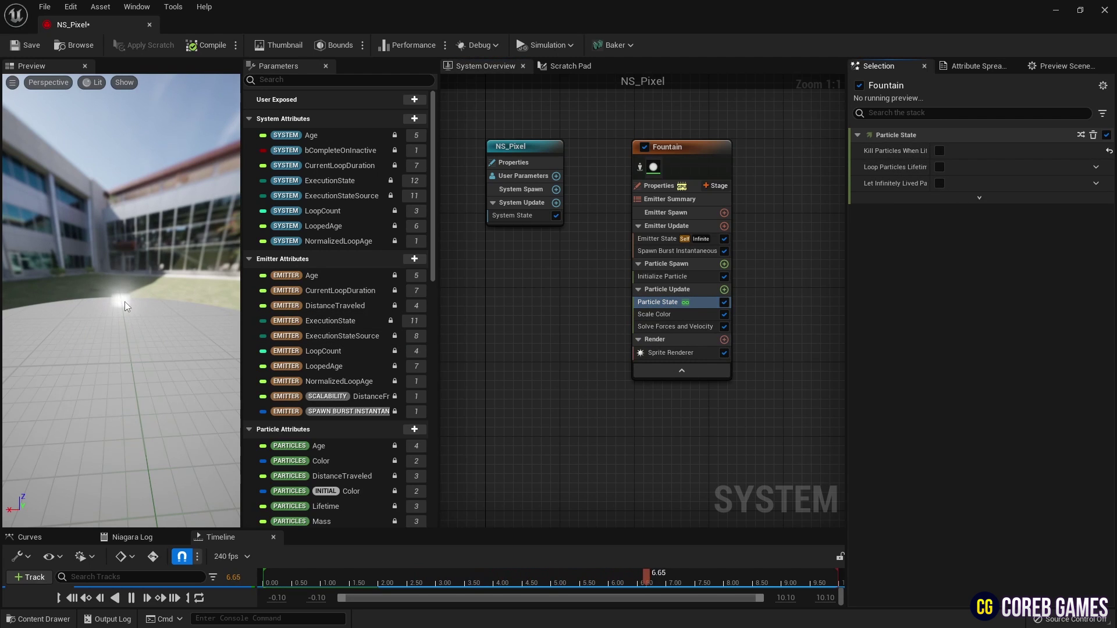
left_click(665, 239)
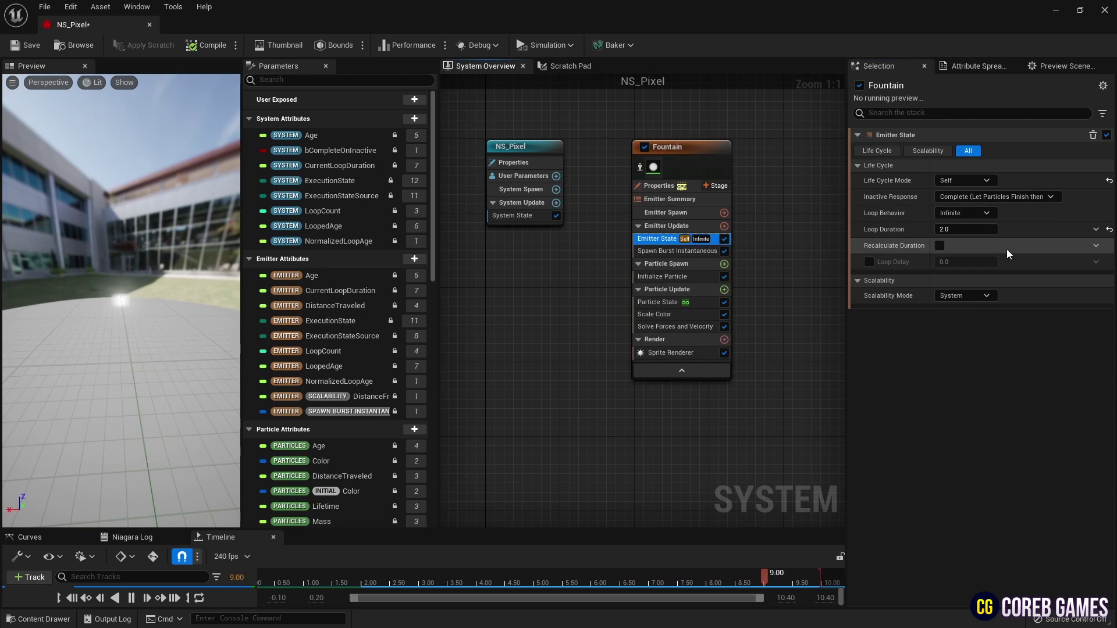
left_click(1003, 198)
left_click(983, 213)
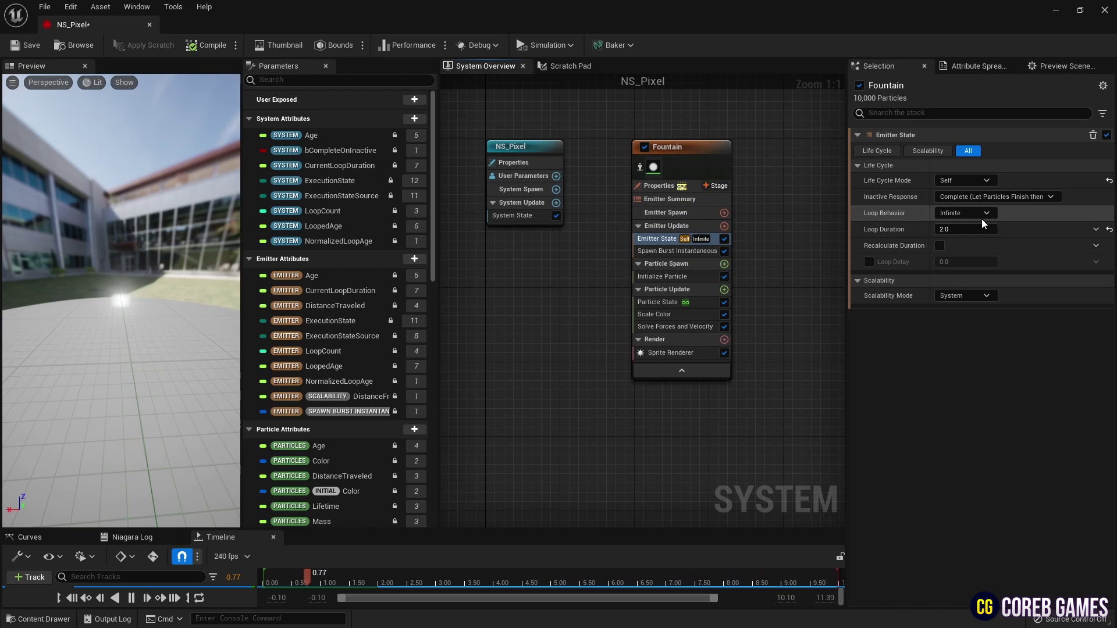
left_click(982, 219)
left_click(974, 239)
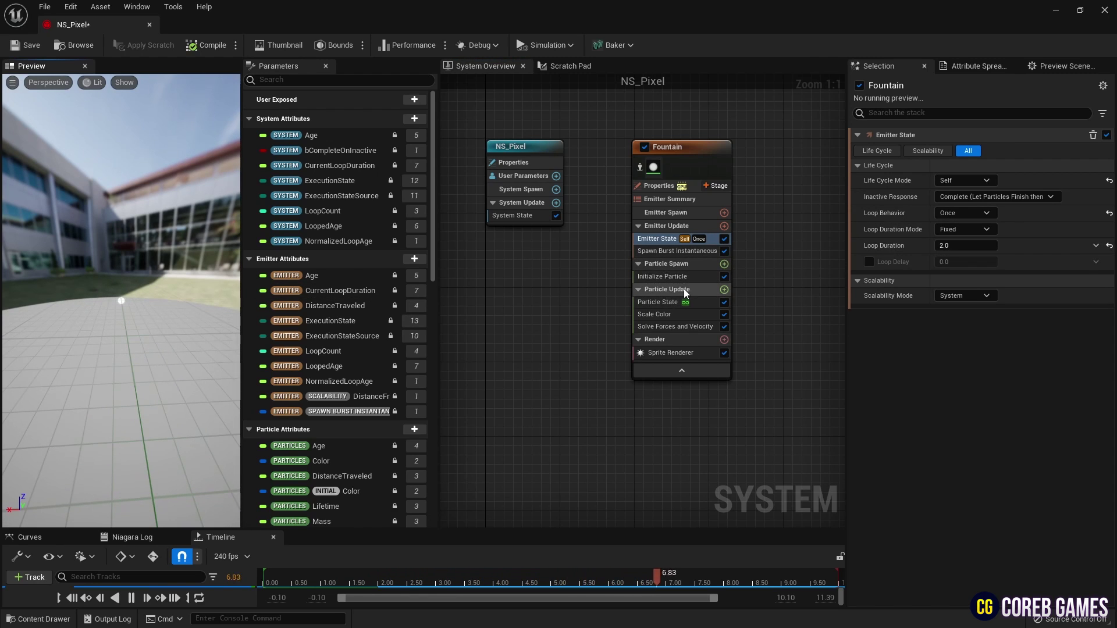
- Reset Scale Alpha in the Scale Color module to its default of 1.0
left_click(671, 314)
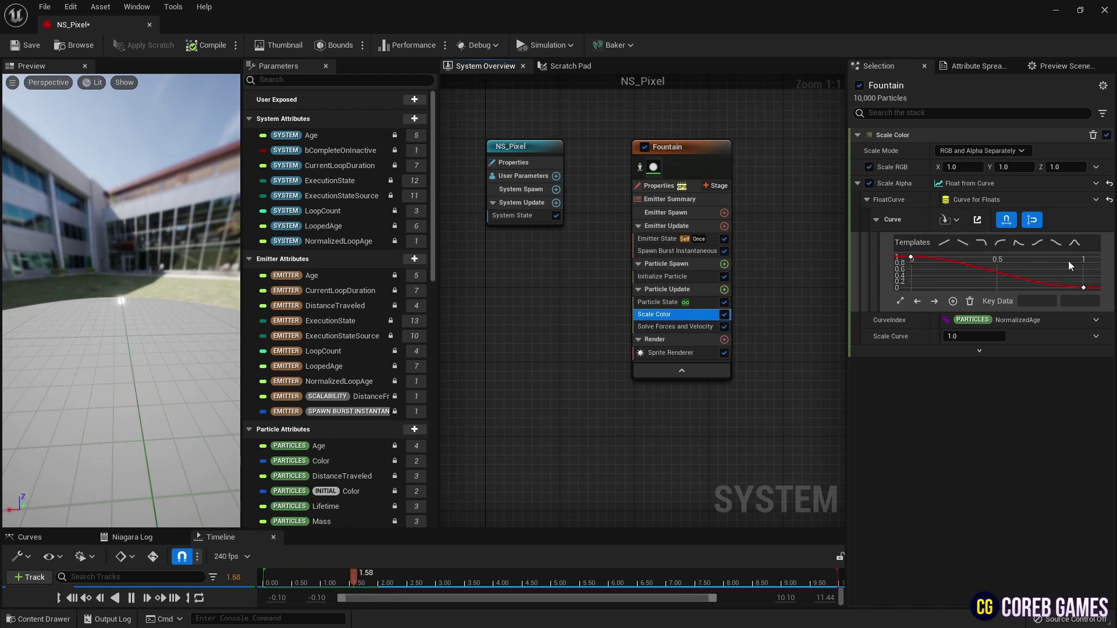
left_click(1110, 184)
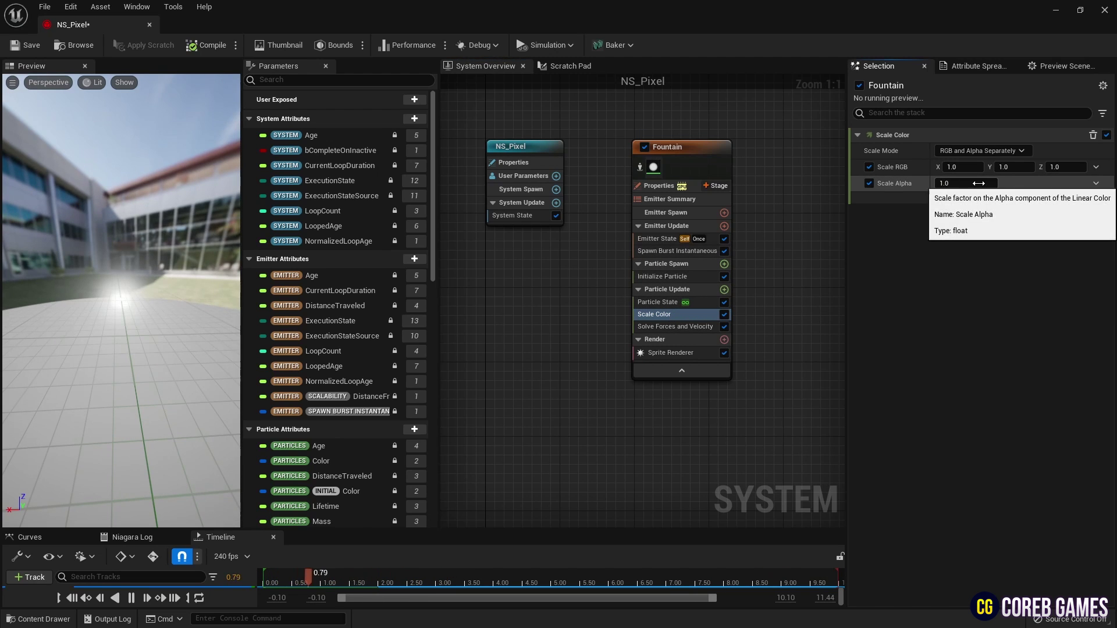
- Add Update Mesh Reproduction Sprite to Particle Update, and its required Initialize Mesh Reproduction Sprite module below Initialize Particle
left_click(723, 290)
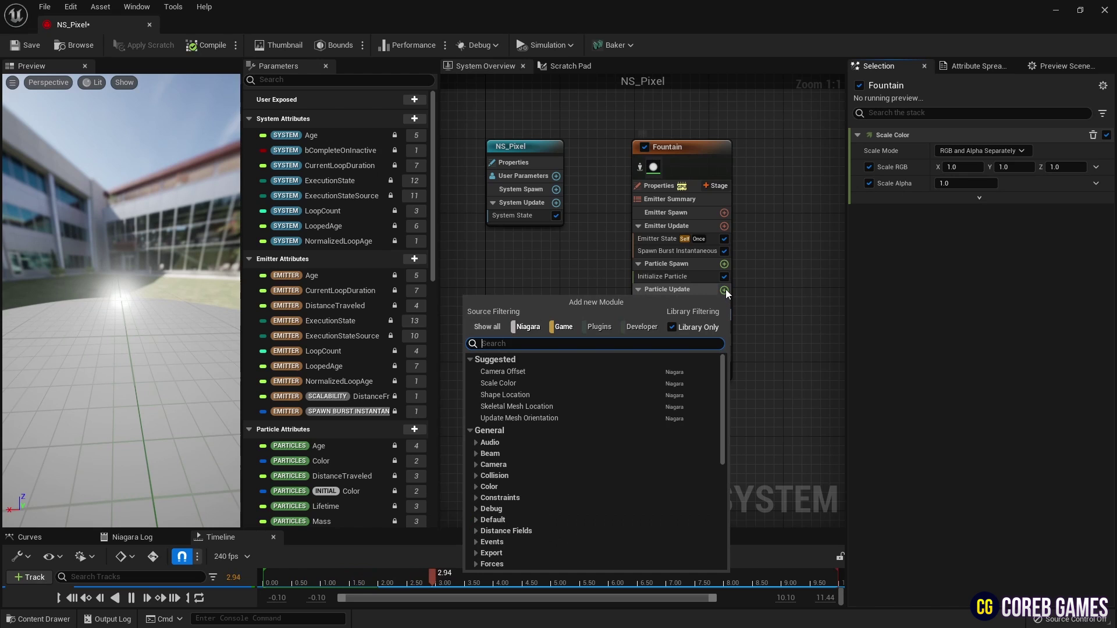
type("up")
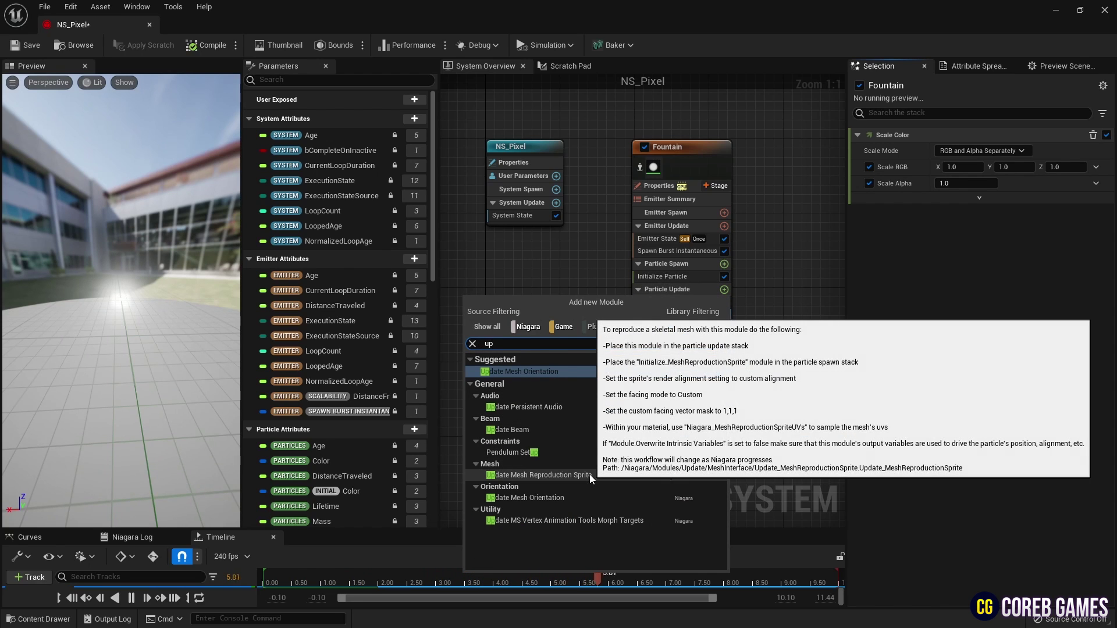
left_click(588, 473)
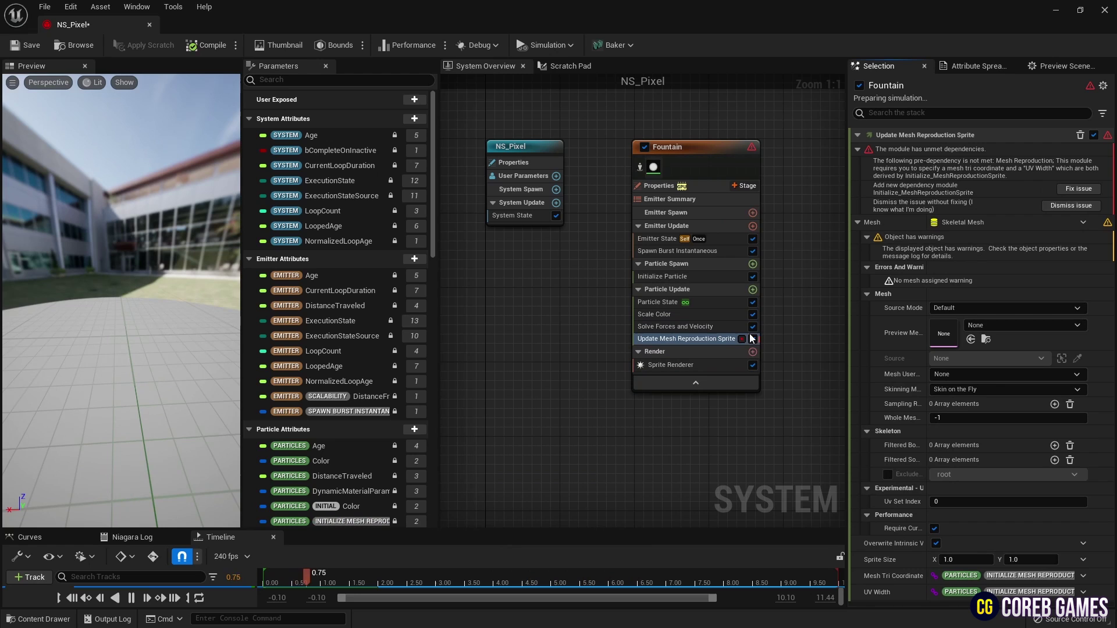
left_click(1075, 190)
left_click_drag(720, 278, 721, 295)
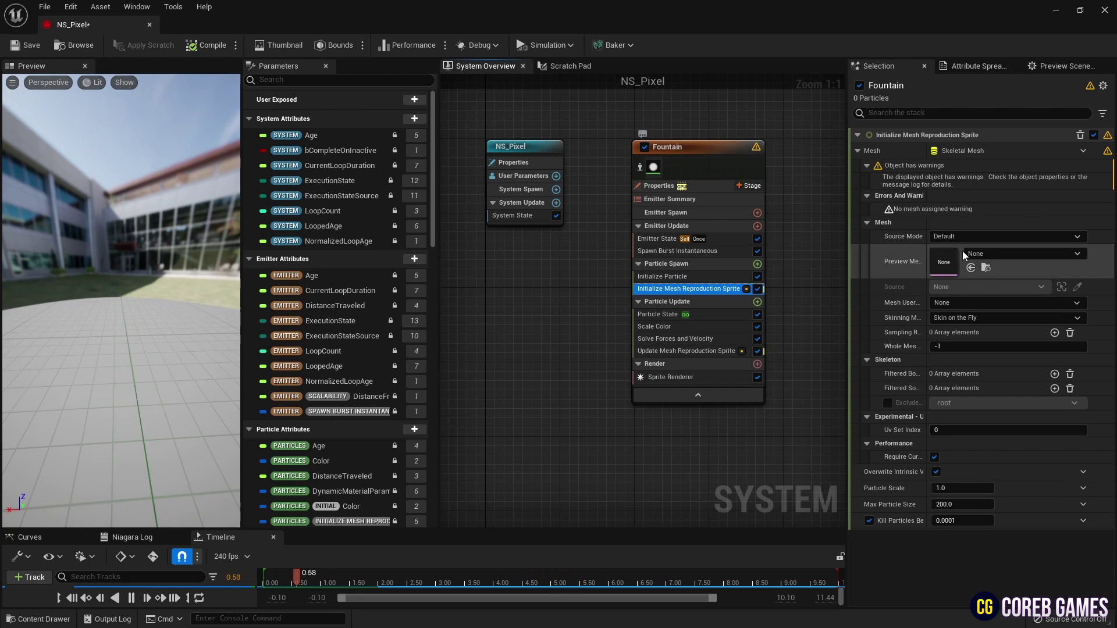
- Set the mesh Source Mode to Attach Parent in both the Initialize and Update Mesh Reproduction Sprite modules
left_click(1001, 235)
left_click(993, 268)
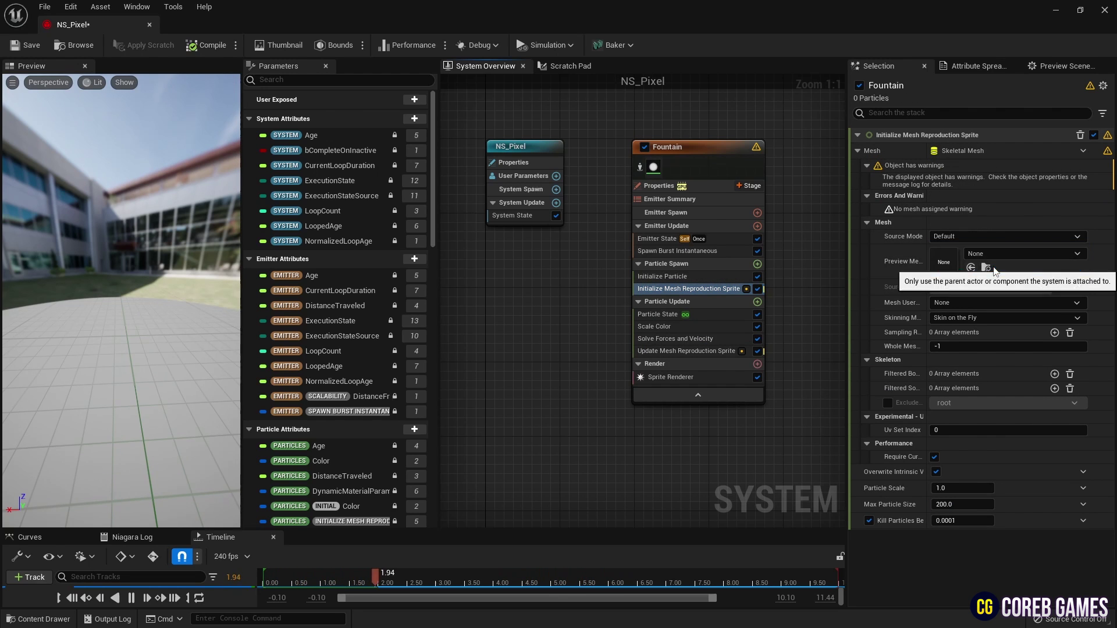
left_click(722, 354)
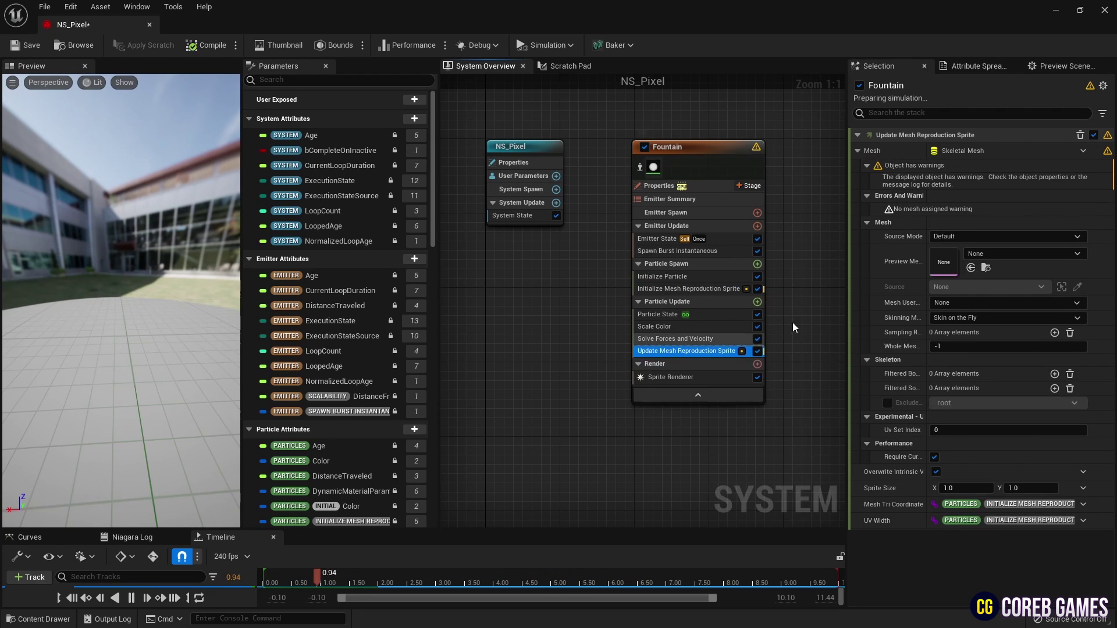
left_click(986, 237)
left_click(980, 269)
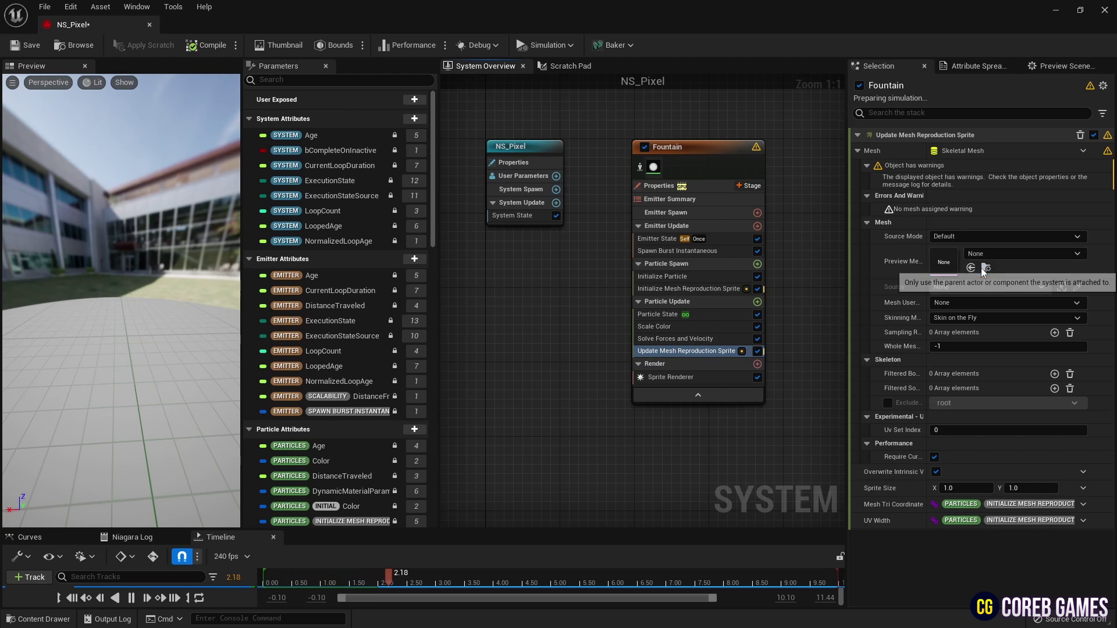
- Assign SKM_Manny as the preview mesh in both the Initialize and Update Mesh Reproduction Sprite modules
left_click(710, 289)
left_click(1029, 254)
left_click(686, 351)
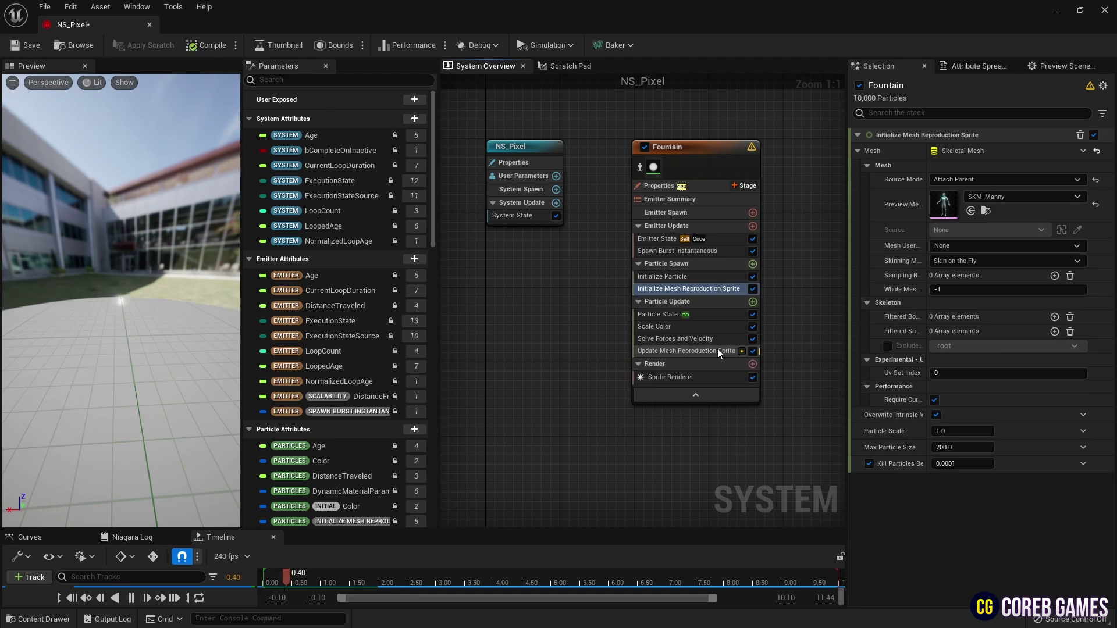
left_click(1027, 254)
left_click(1015, 424)
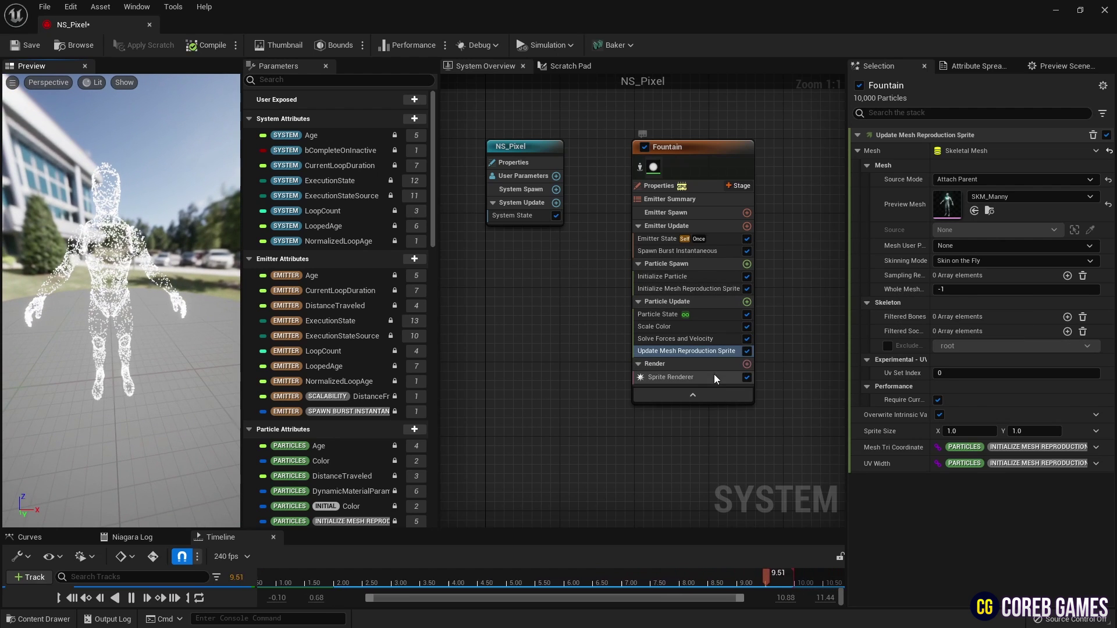
- Replace the Fountain emitter's Sprite Renderer with a Mesh Renderer
left_click(715, 377)
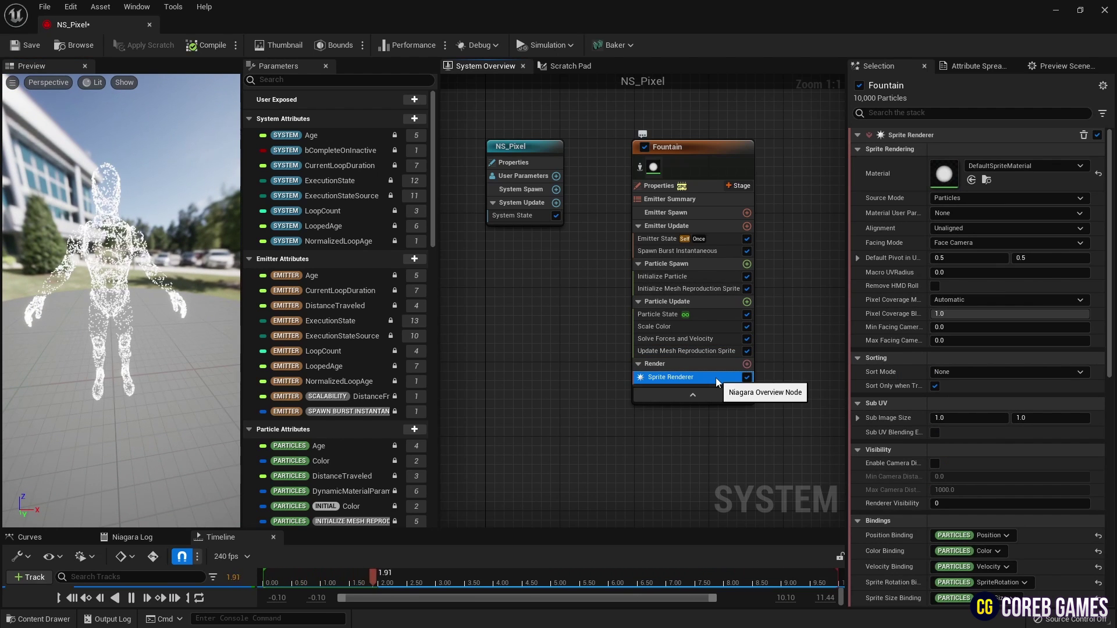
key("Delete")
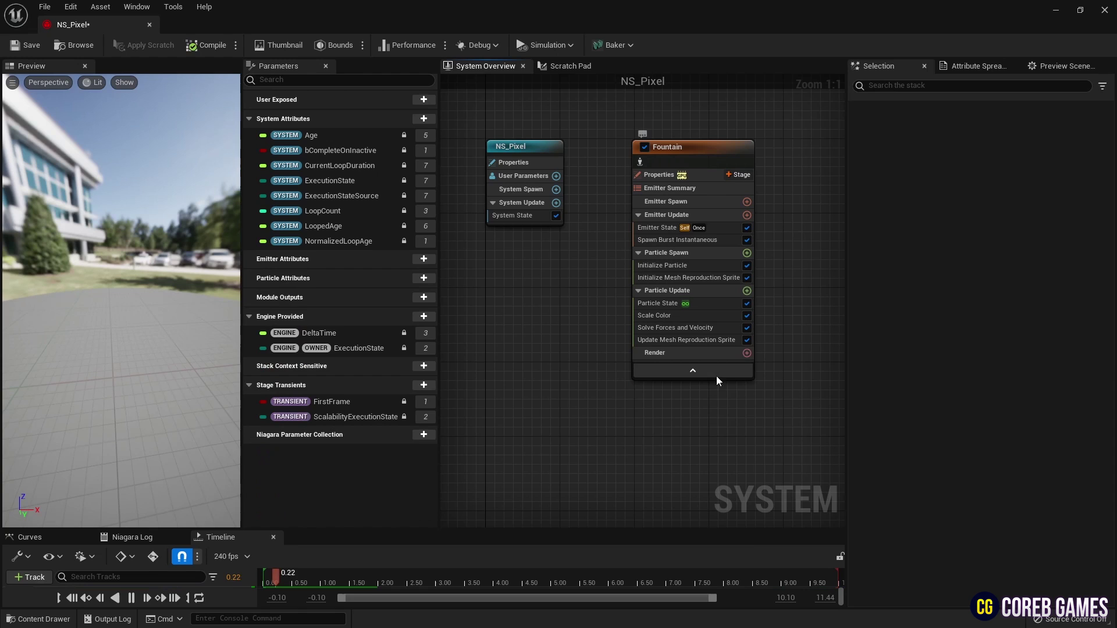
left_click(747, 353)
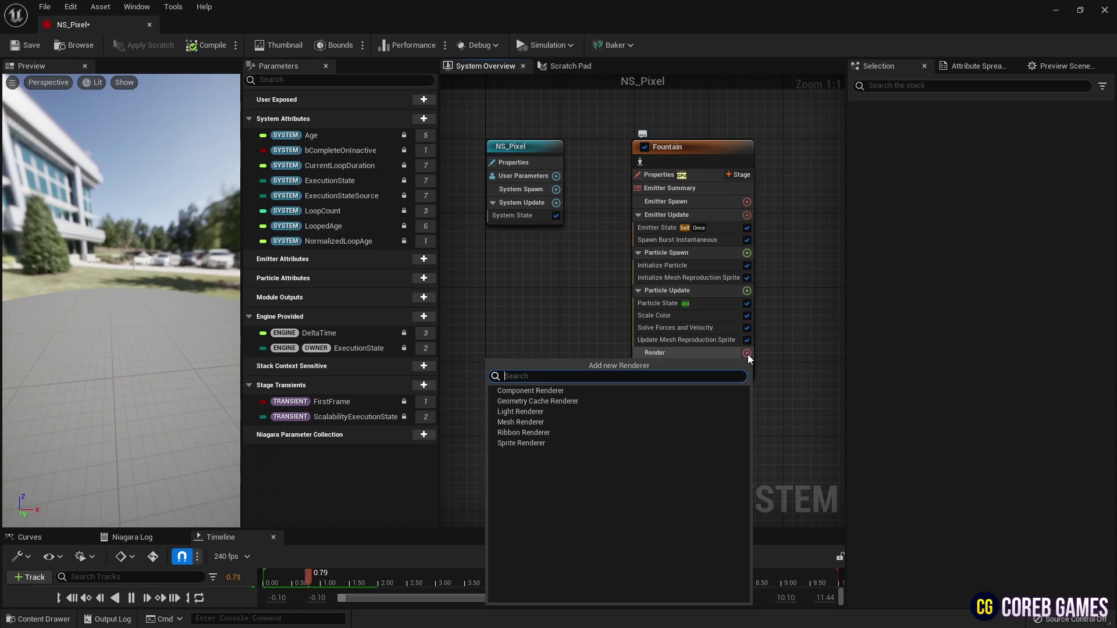
left_click(627, 423)
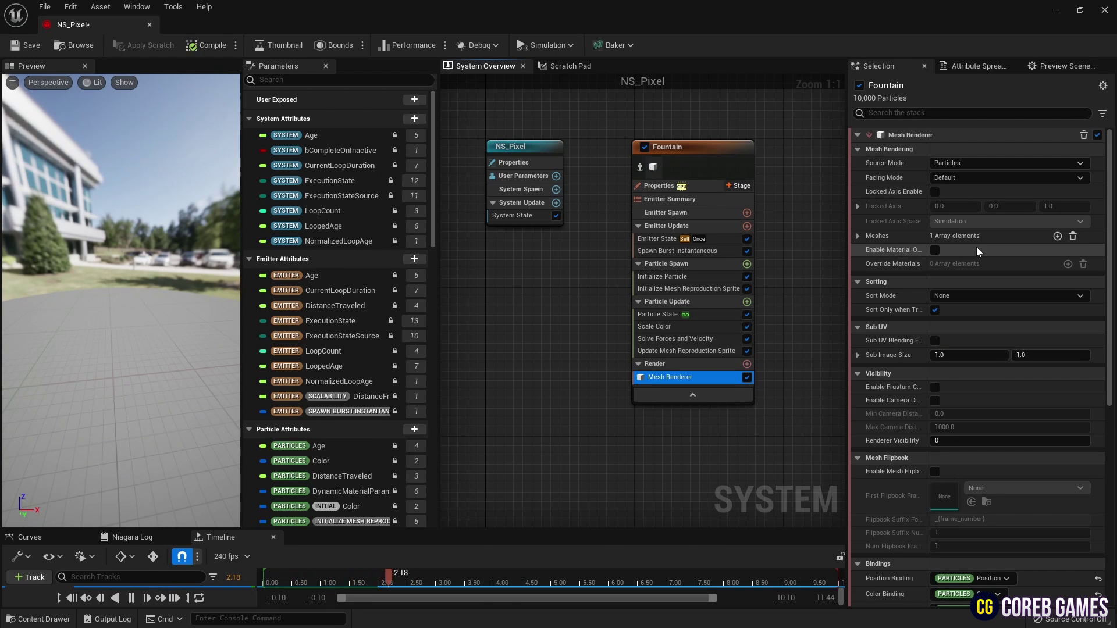
- Assign the Cube static mesh to the Mesh Renderer's first mesh element
left_click(860, 234)
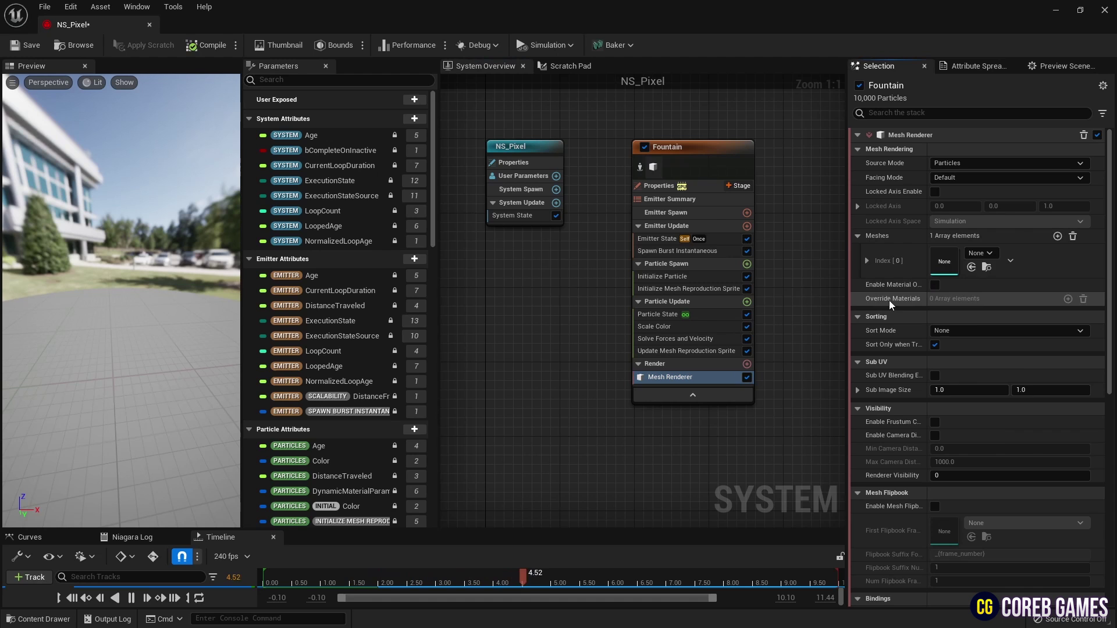
left_click(989, 254)
type("cube")
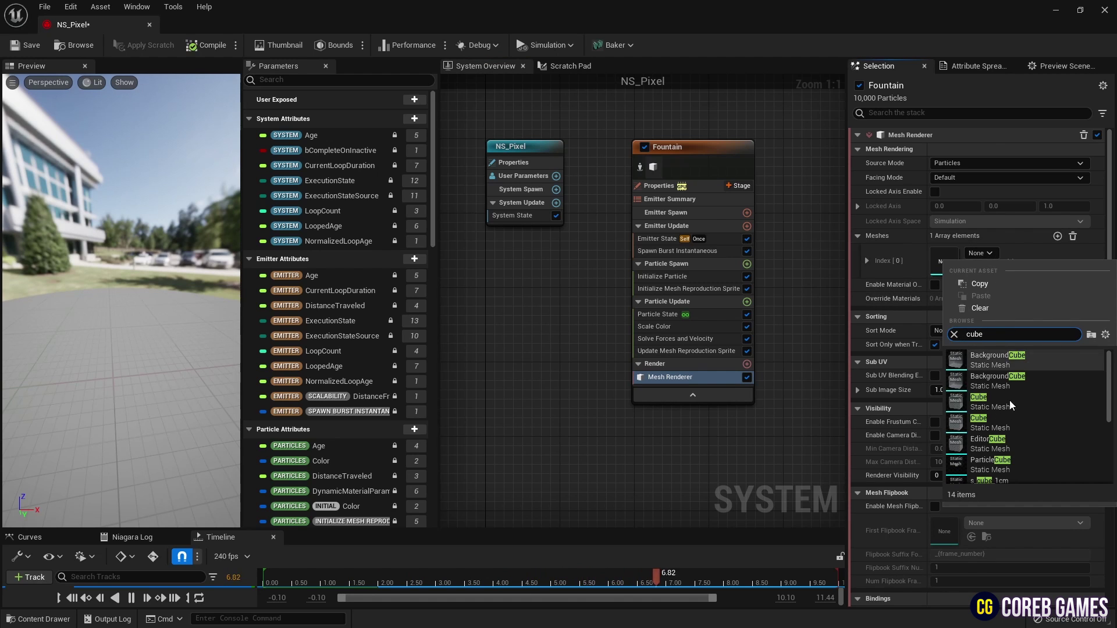
left_click(1000, 421)
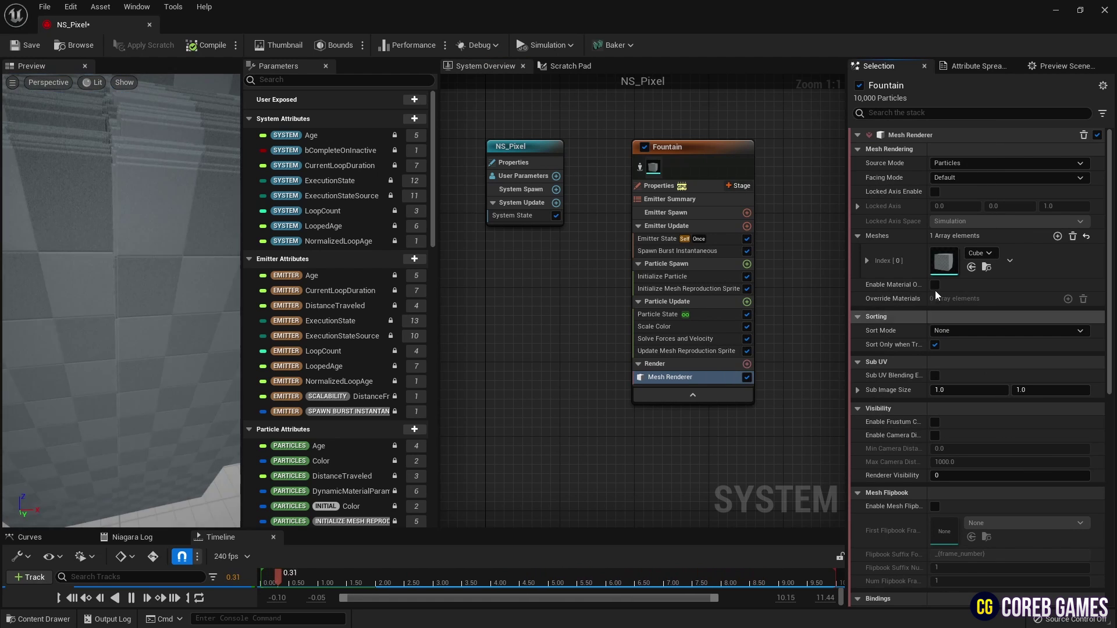
- Enable material overrides on the Mesh Renderer and add an override element using M_Particle as its explicit material
left_click(935, 284)
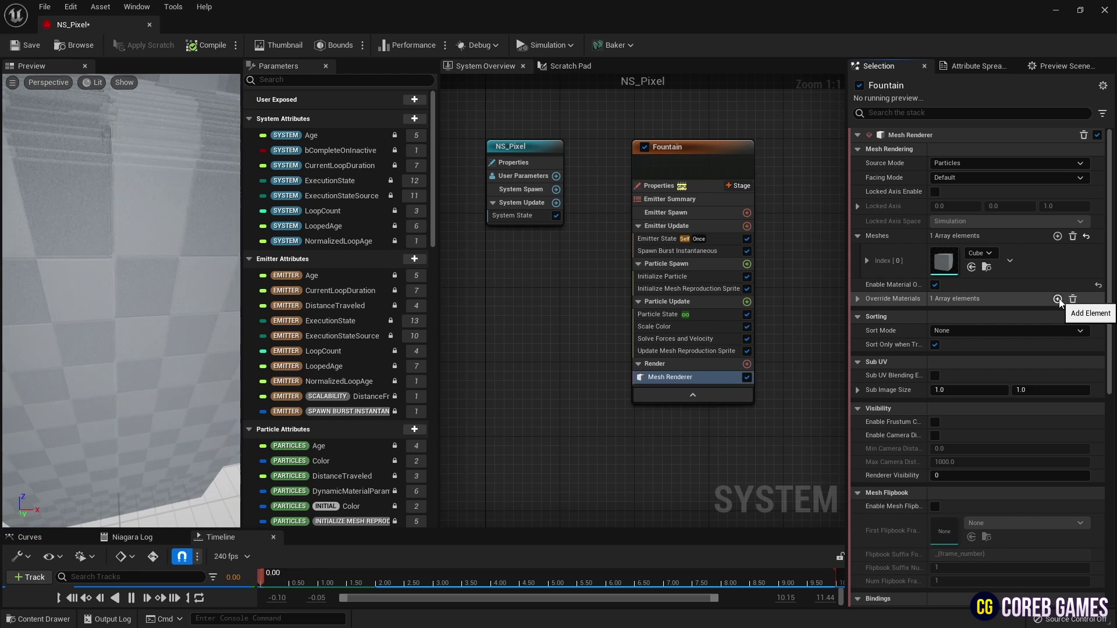
left_click(858, 298)
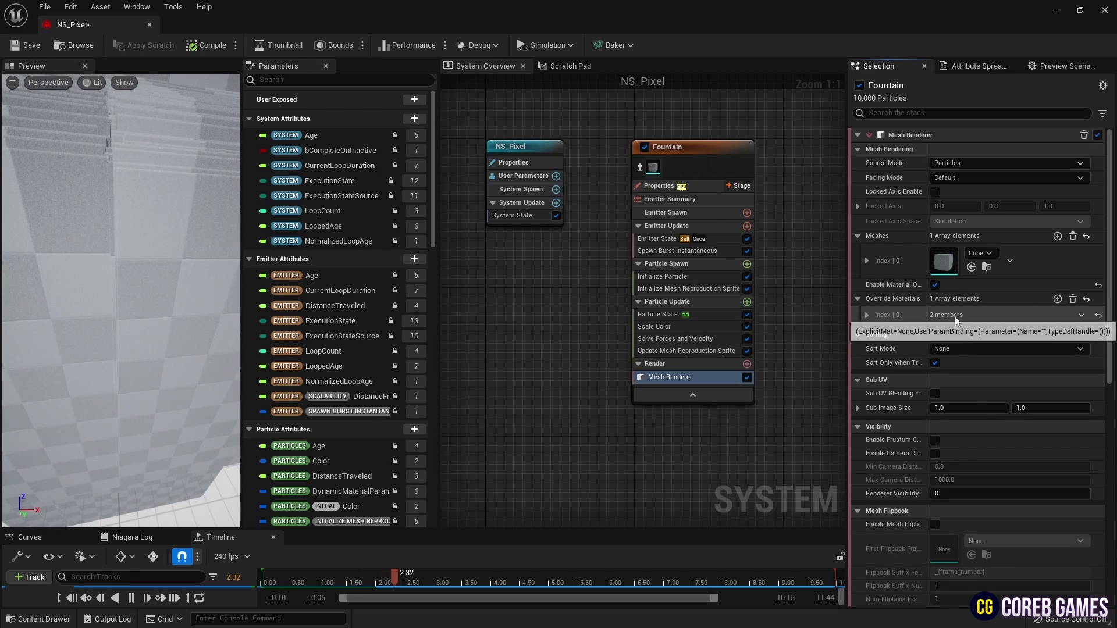
left_click(866, 315)
left_click(984, 336)
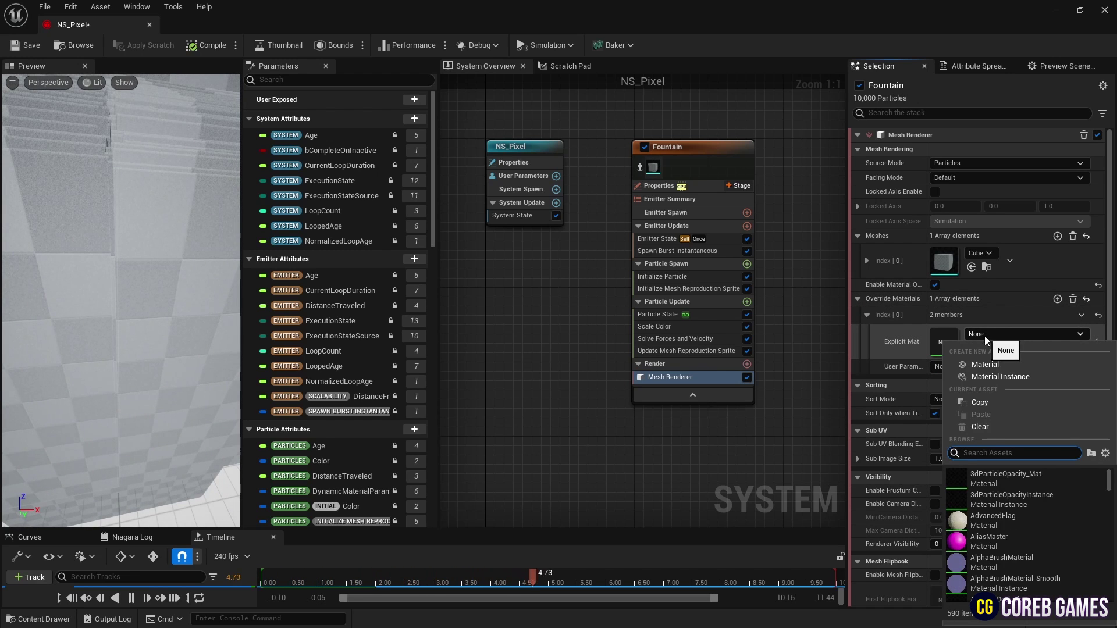
type("particle")
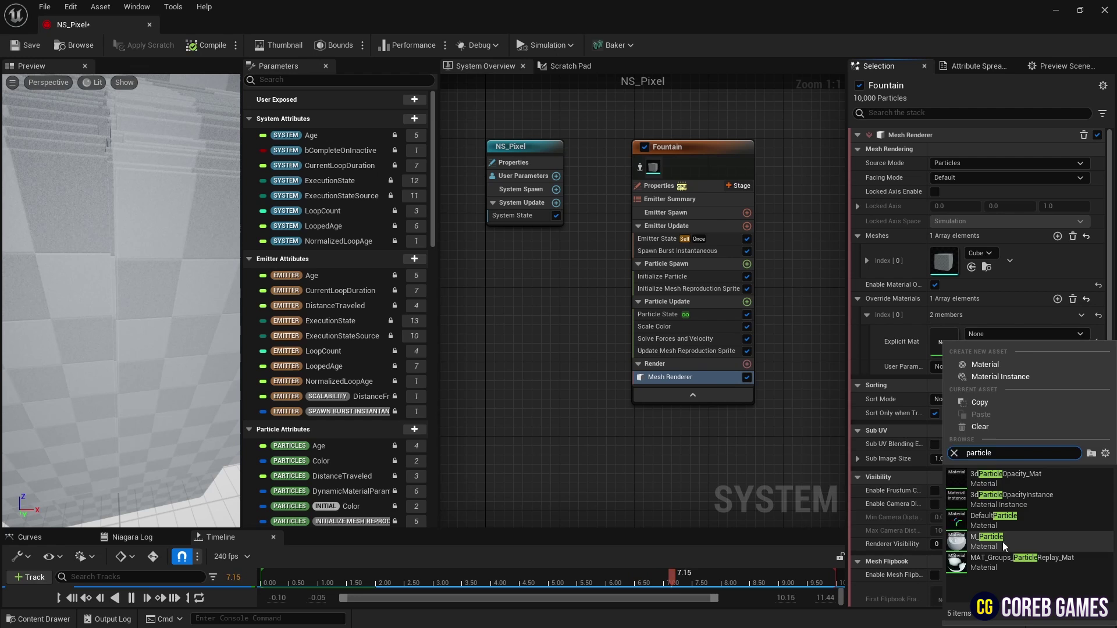
left_click(1003, 542)
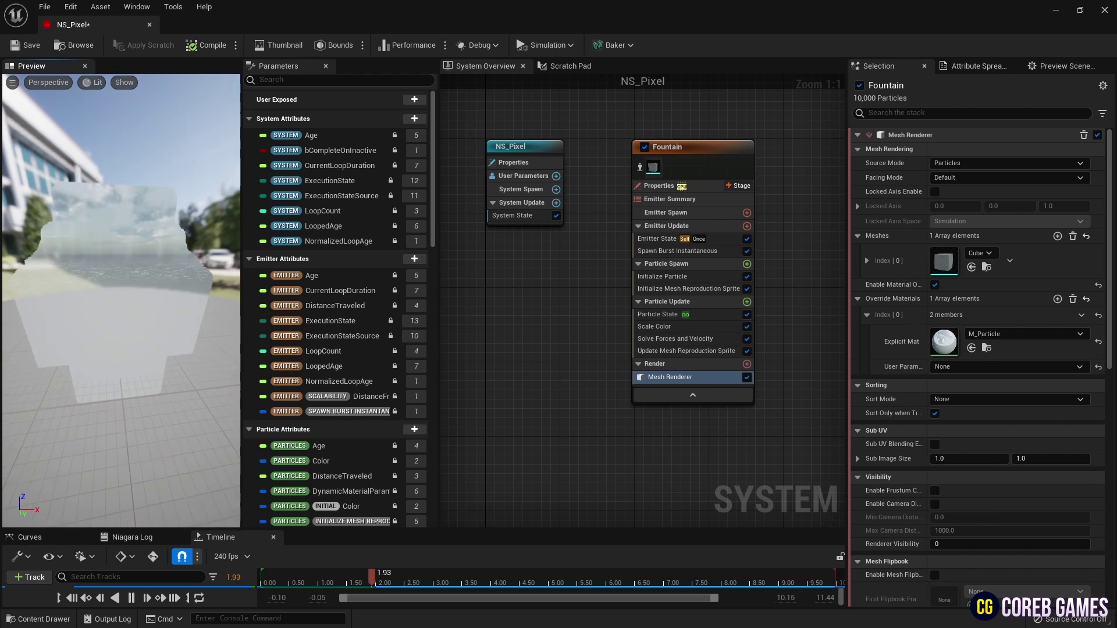
- Set Initialize Particle's Mesh Scale Mode to Uniform with a mesh uniform scale of 0.015
left_click(698, 275)
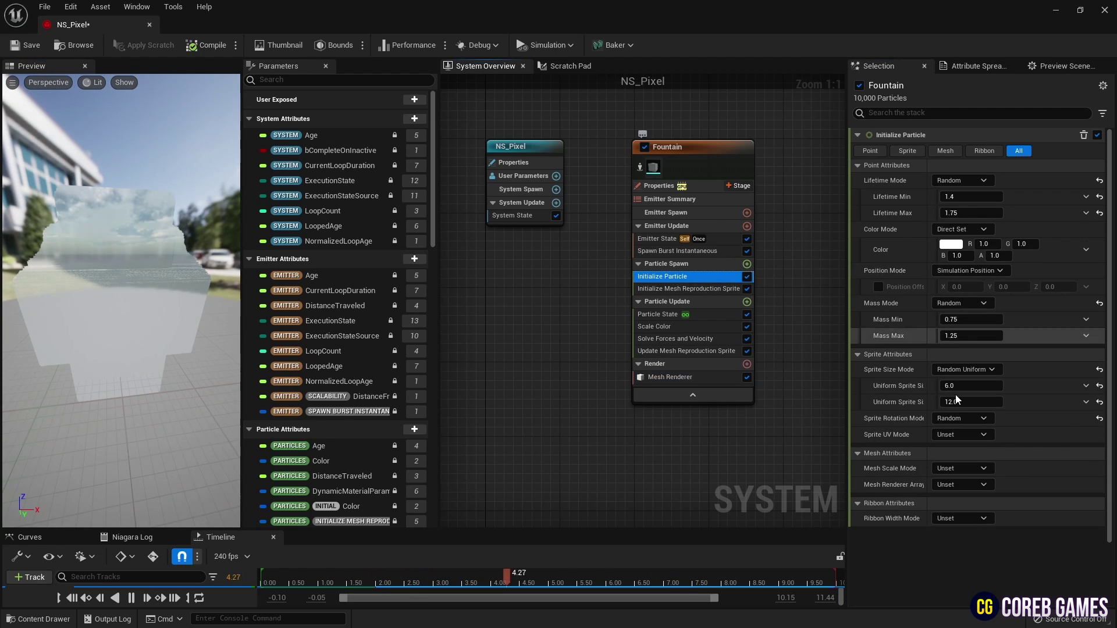
left_click(971, 468)
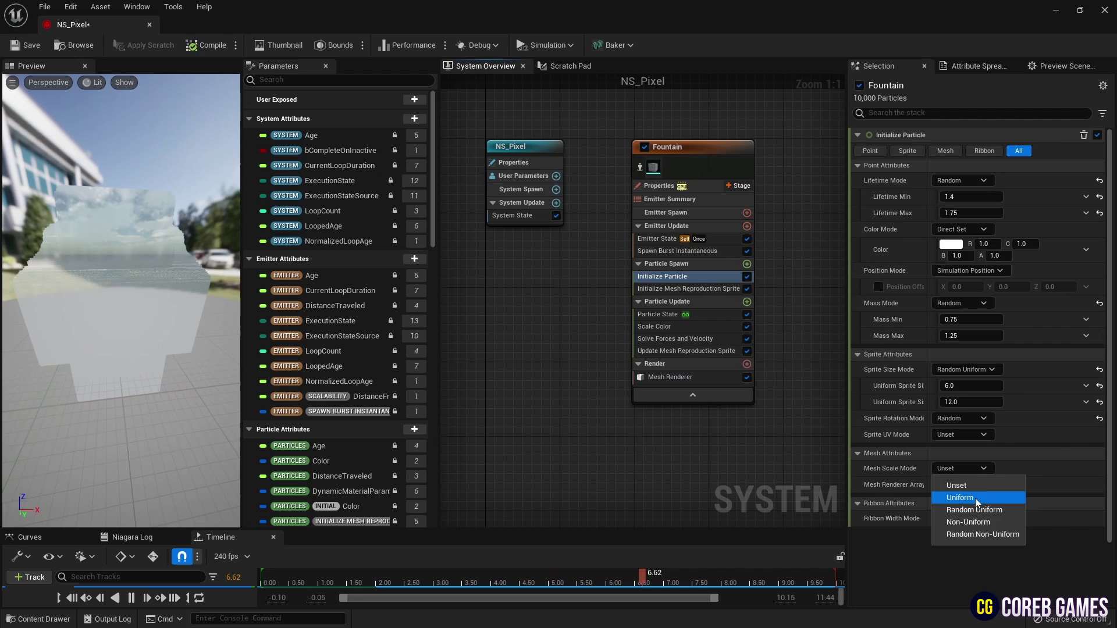
left_click(975, 498)
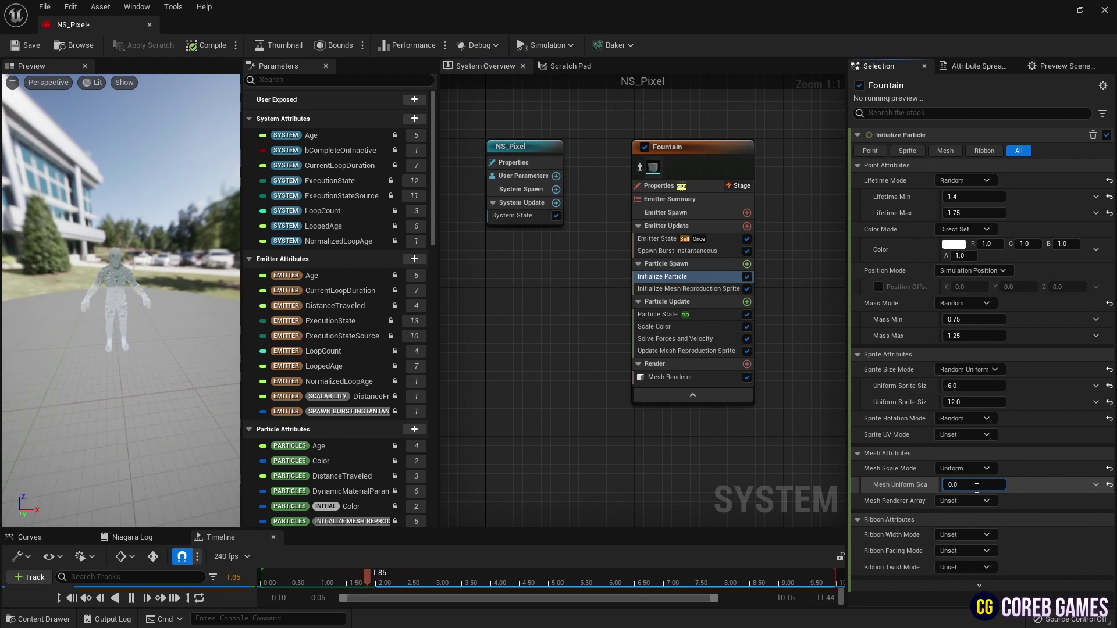
key("Return")
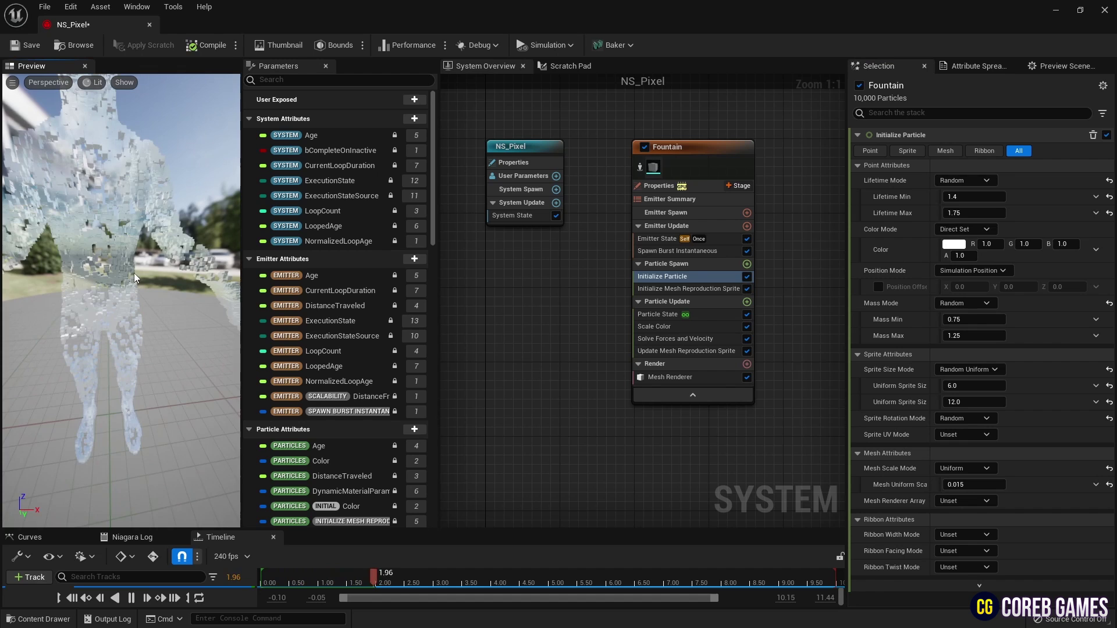
left_click_drag(121, 301, 174, 279)
- Set the Scale Color module's Scale RGB input to Make Vector from Linear Color RGB
left_click(656, 326)
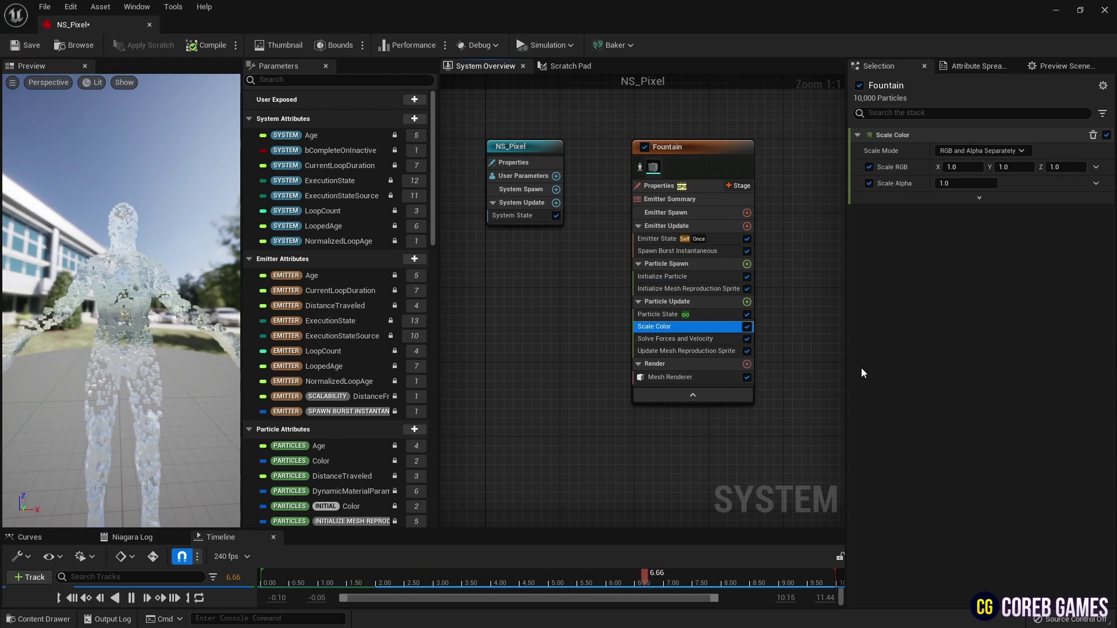
left_click(1096, 168)
type("lie")
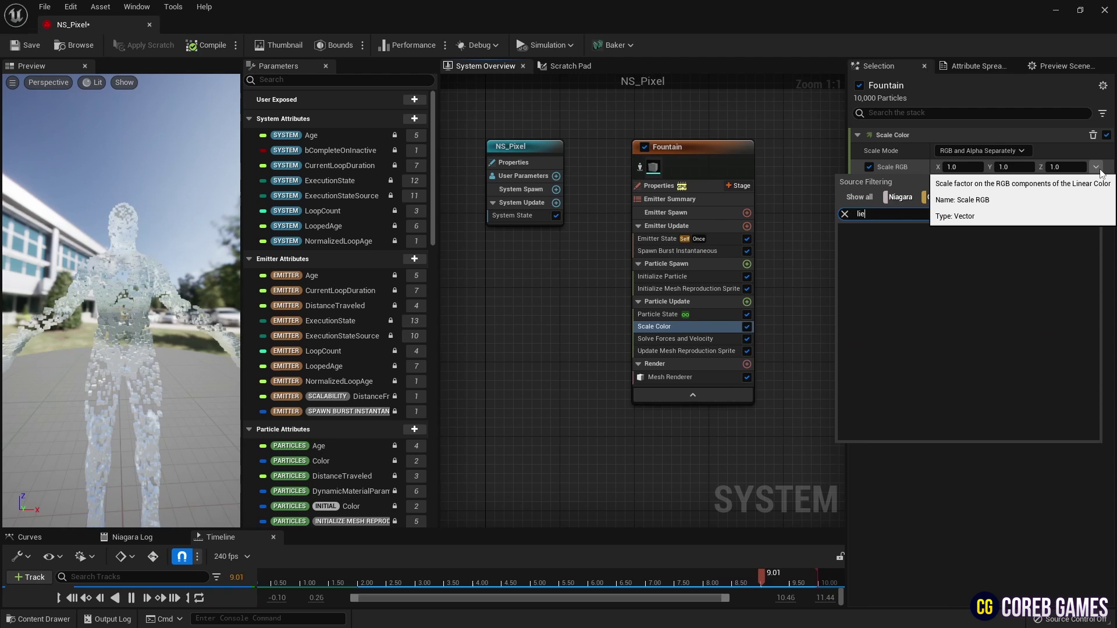
key("BackSpace")
key("BackSpace")
key("BackSpace")
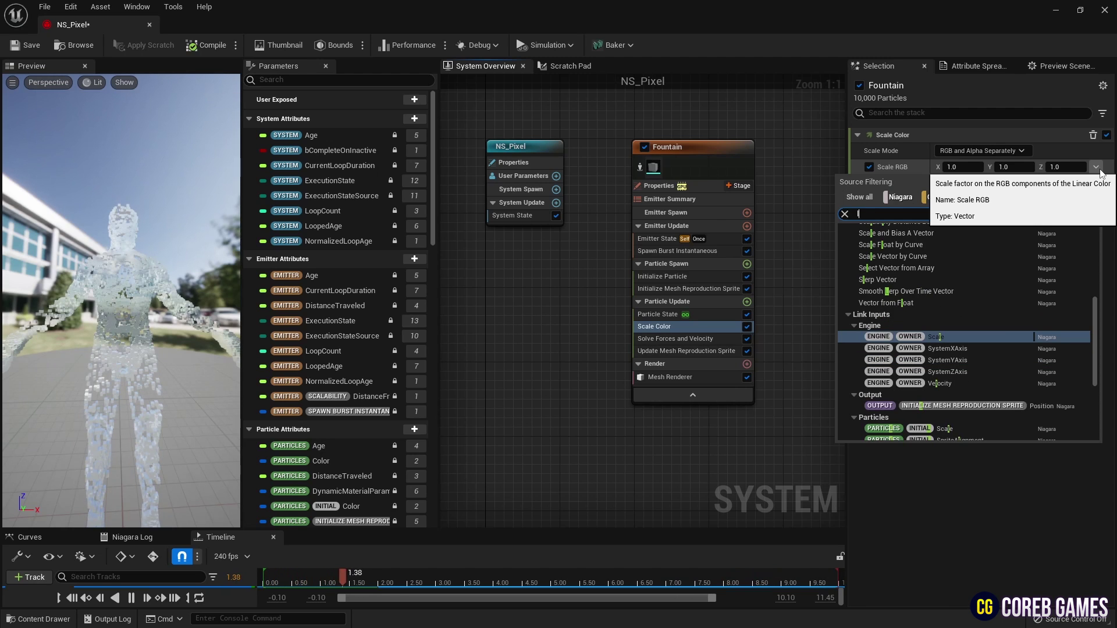
type("inea")
key("Return")
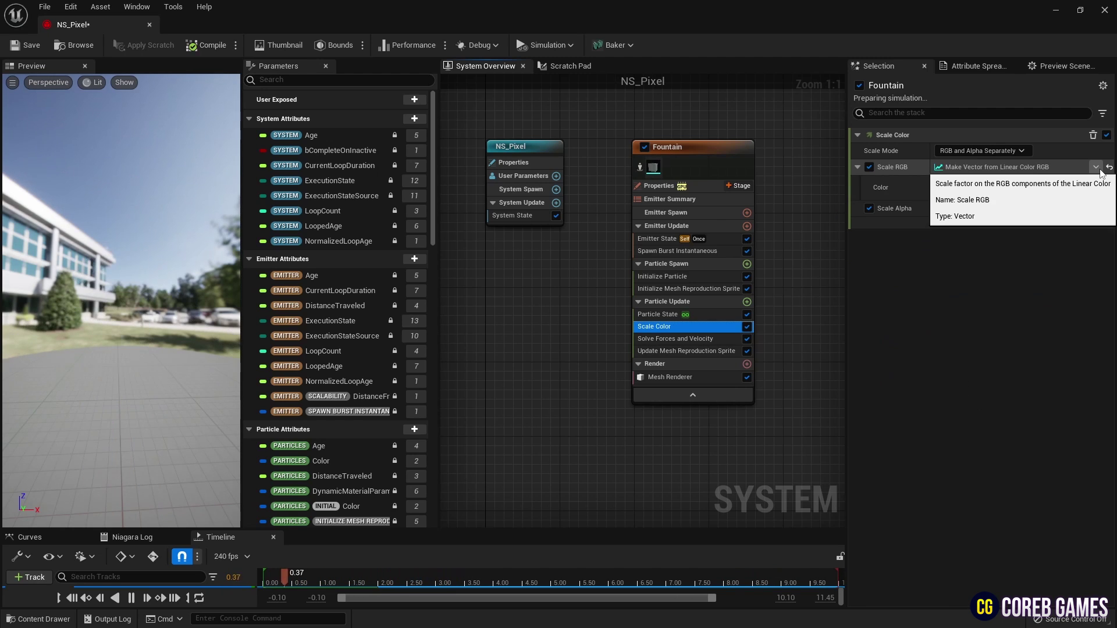
- Set the Scale RGB linear color to R 0.1, G 1.0, B 0.1
left_click(995, 183)
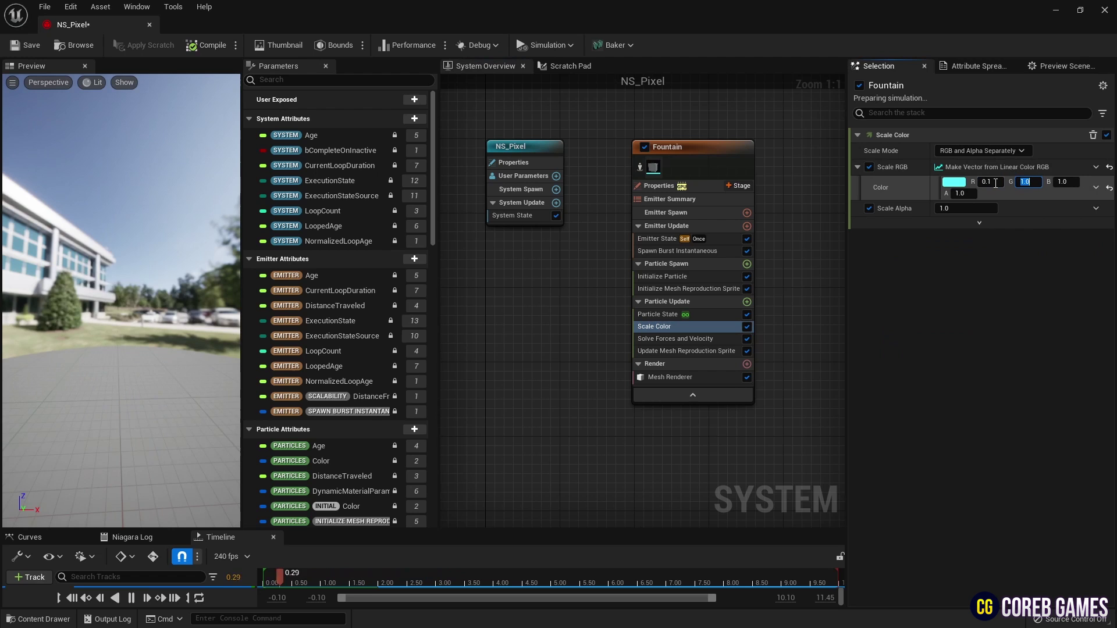
key("Tab")
key("Return")
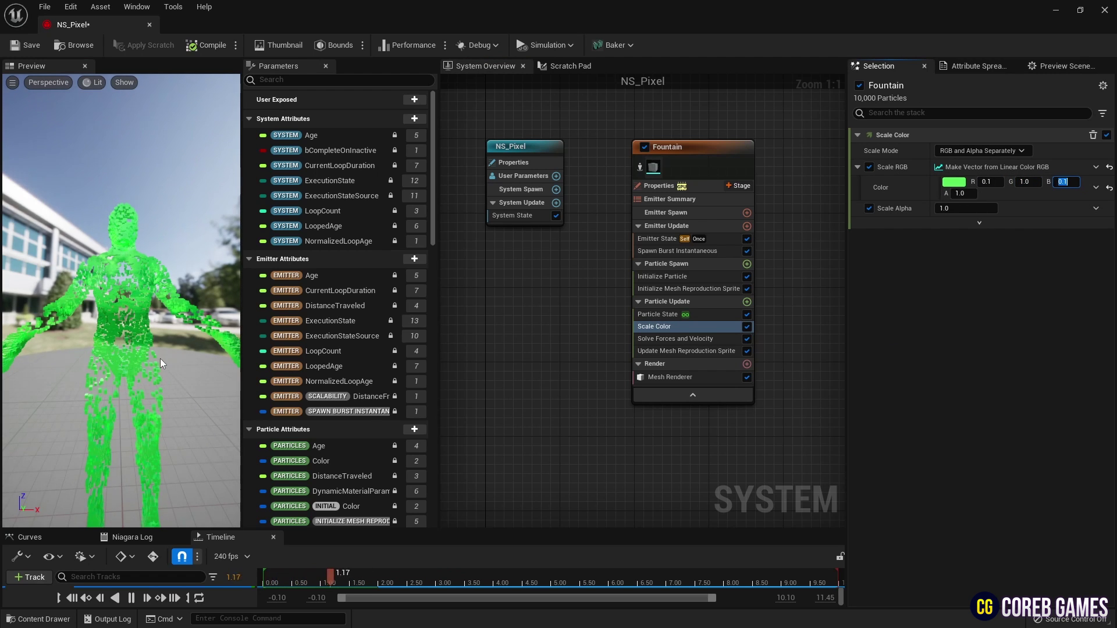
left_click_drag(159, 358, 174, 375)
scroll(175, 375, "down", 3)
left_click_drag(104, 350, 116, 349)
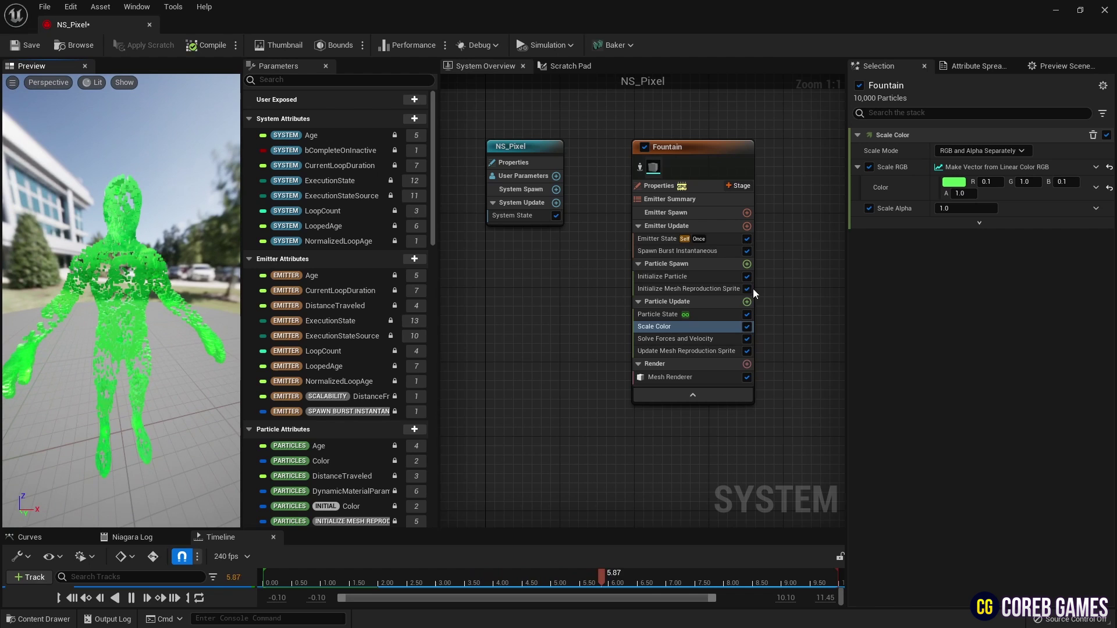
- Add a new scratch pad module to the Fountain emitter's Particle Update stage
left_click(746, 302)
type("sc")
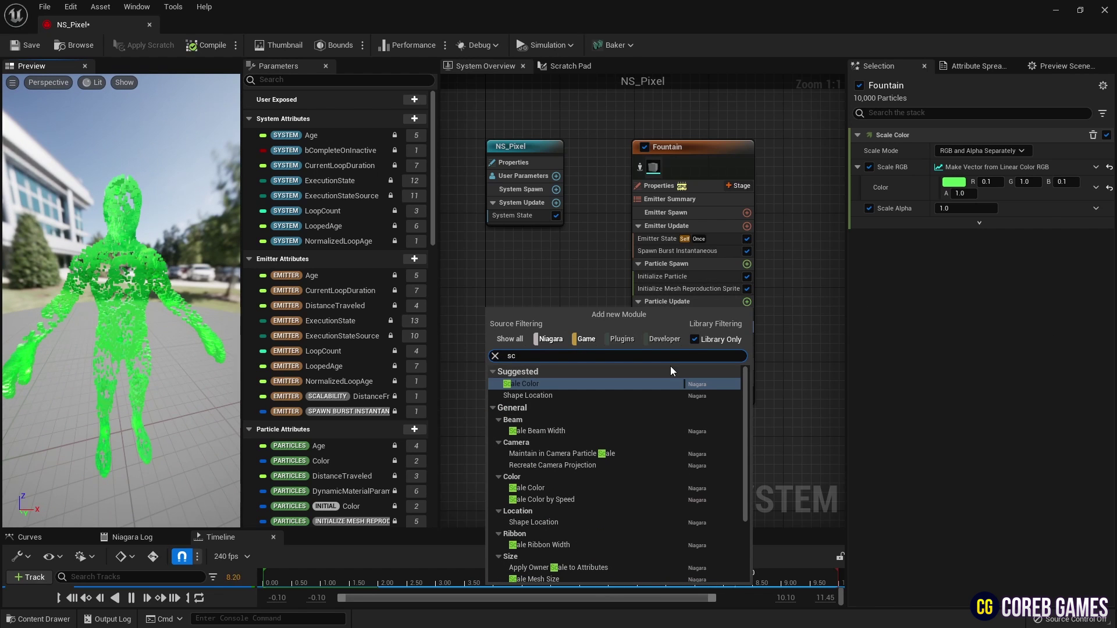
type("ratch")
key("Return")
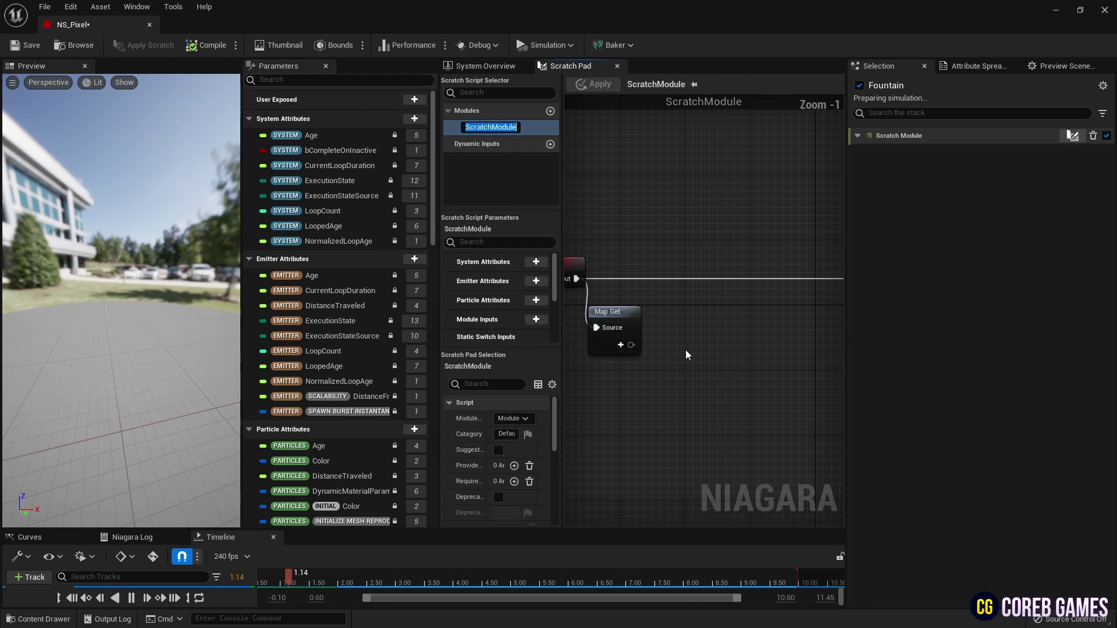
- Add the Particles Position parameter to the scratch module's Map Get node
right_click_drag(685, 350, 745, 335)
left_click_drag(661, 255, 659, 298)
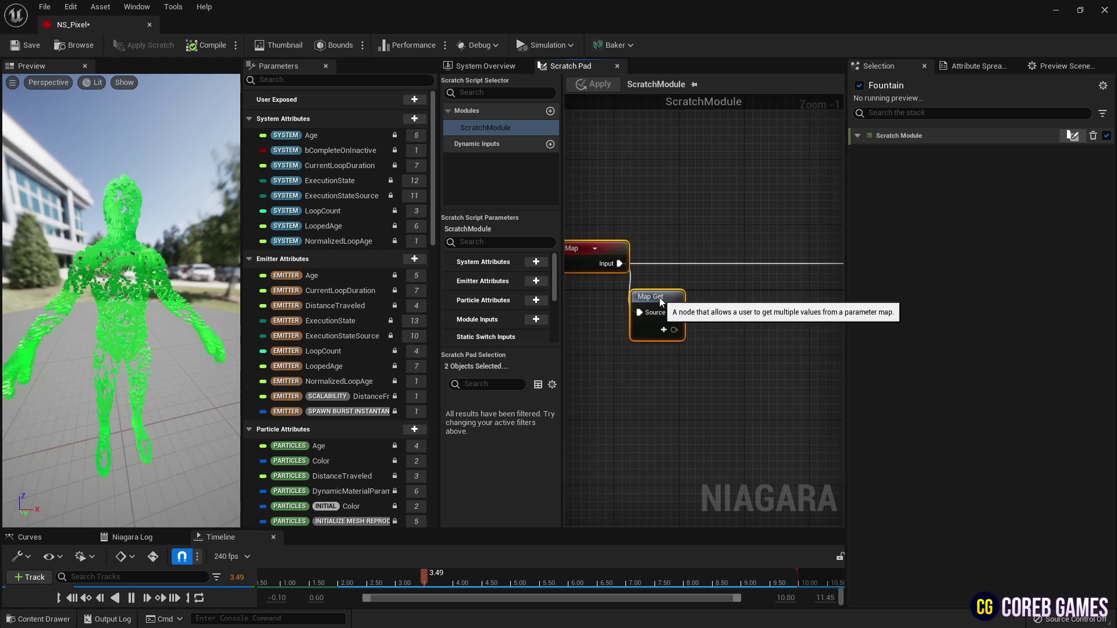
left_click(663, 330)
type("posi")
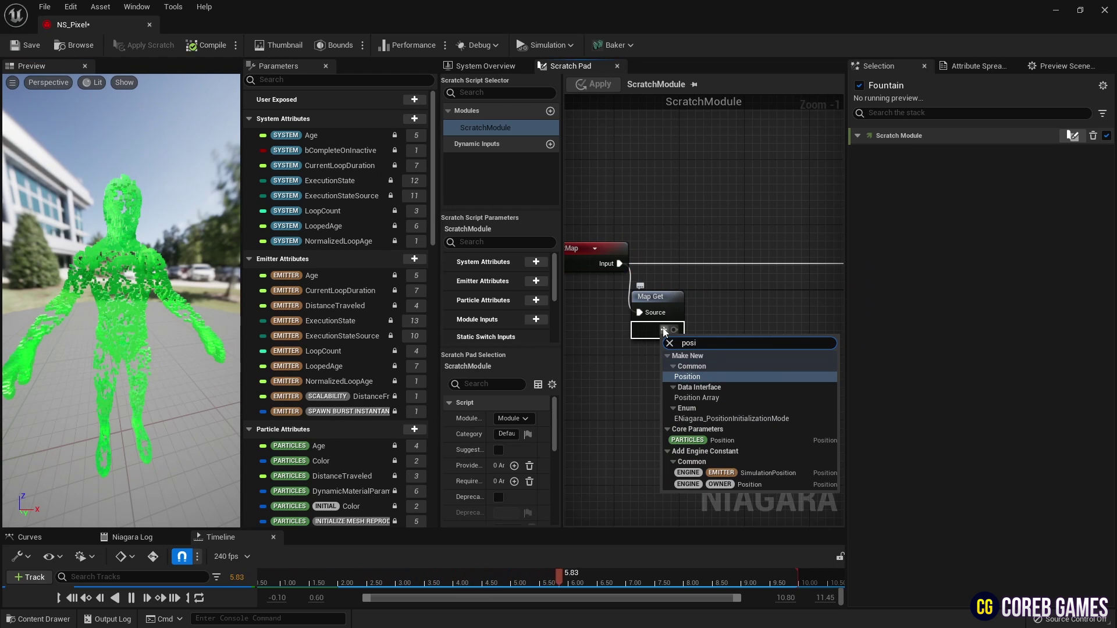
left_click(711, 440)
- Add a float input to the Map Get node and rename it Divide
left_click(702, 347)
type("fl")
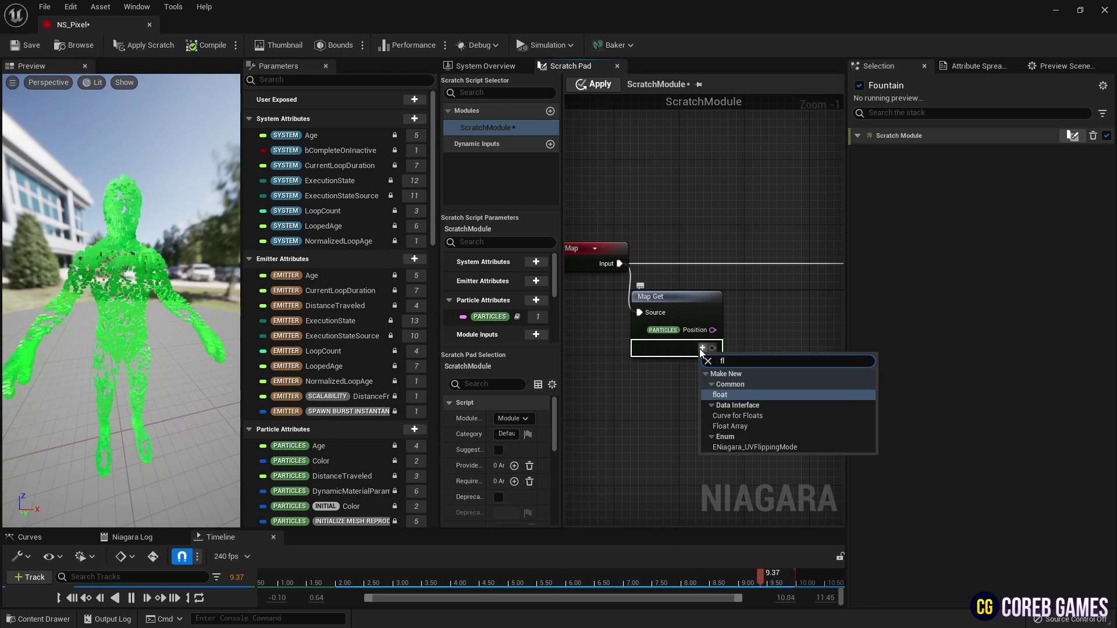
key("Return")
right_click(706, 351)
left_click(741, 400)
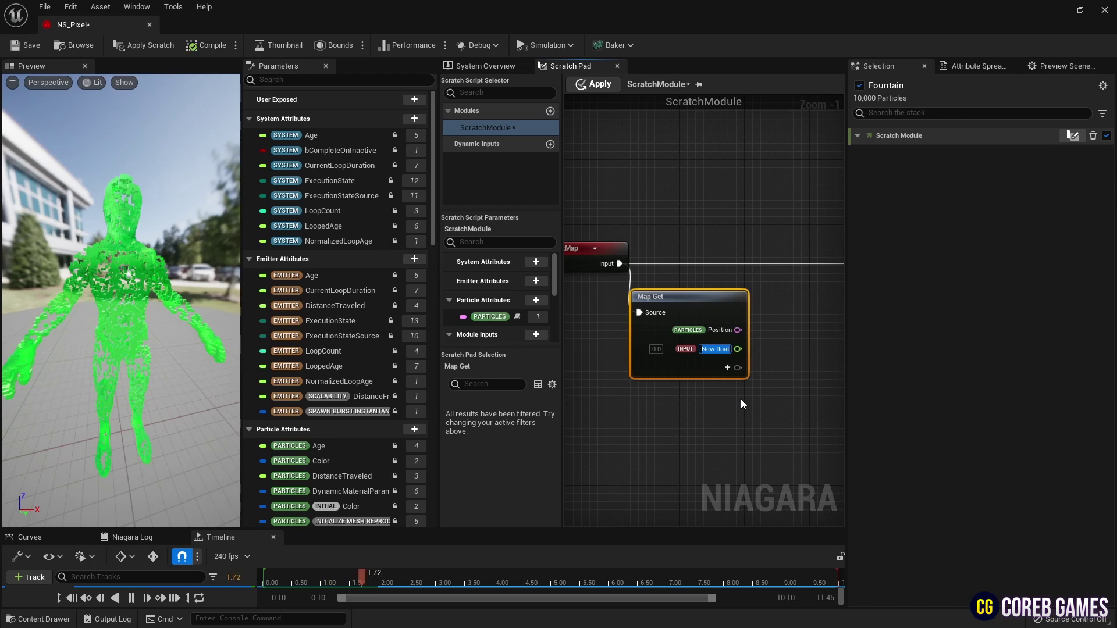
type("Divide")
key("Return")
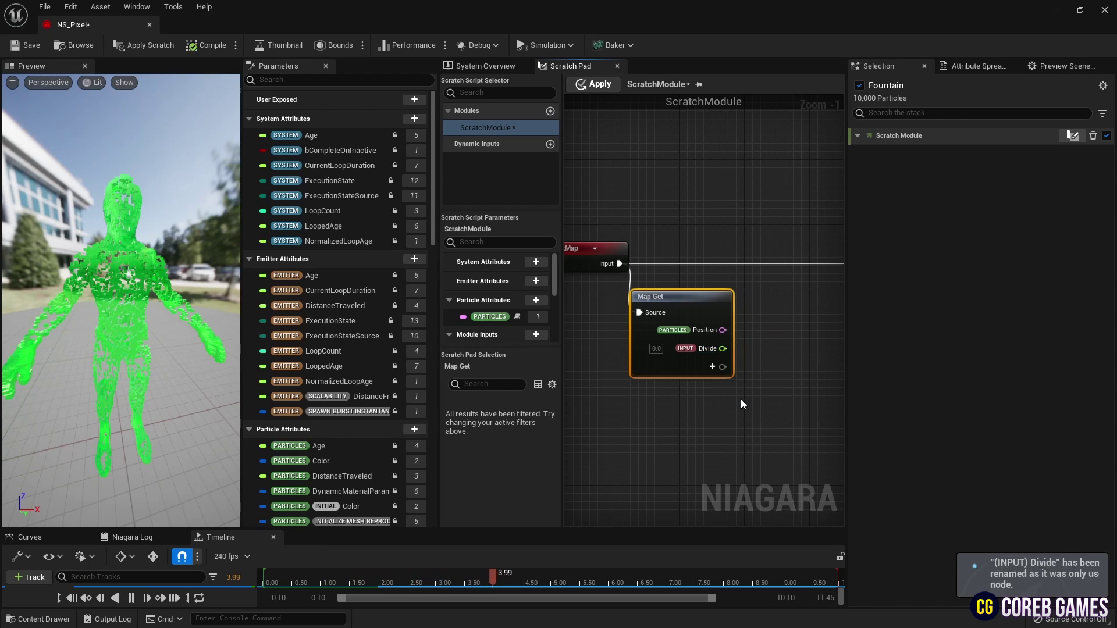
- Convert the Map Get node's Particles Position output with a Position to Vector node
right_click_drag(741, 399, 647, 366)
right_click_drag(677, 329, 764, 340)
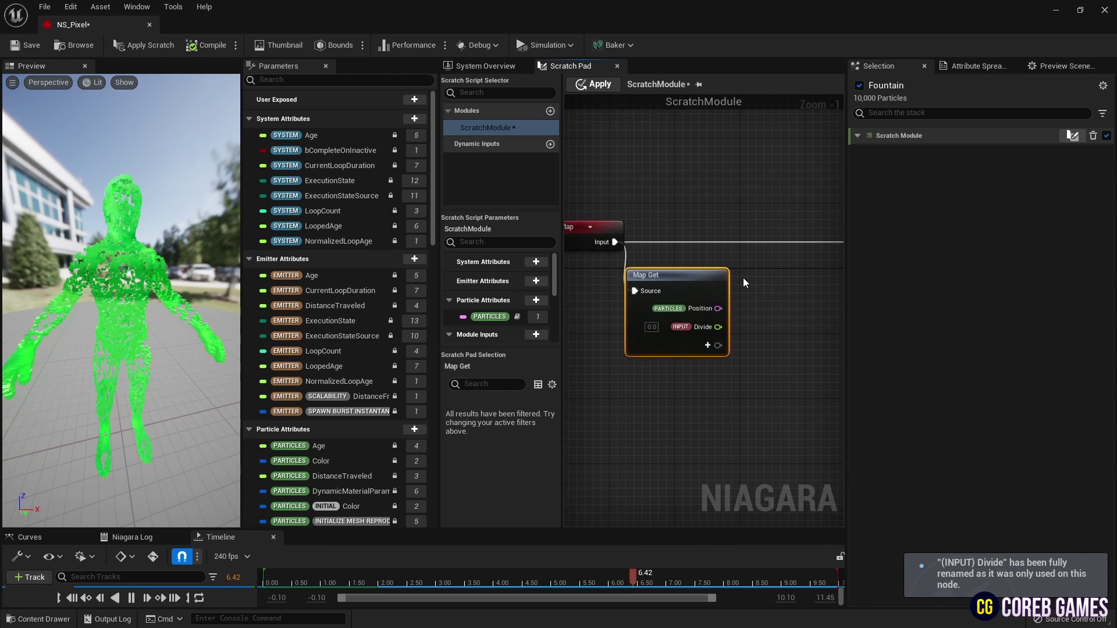
left_click(737, 272)
left_click_drag(615, 208, 629, 281)
left_click(719, 290)
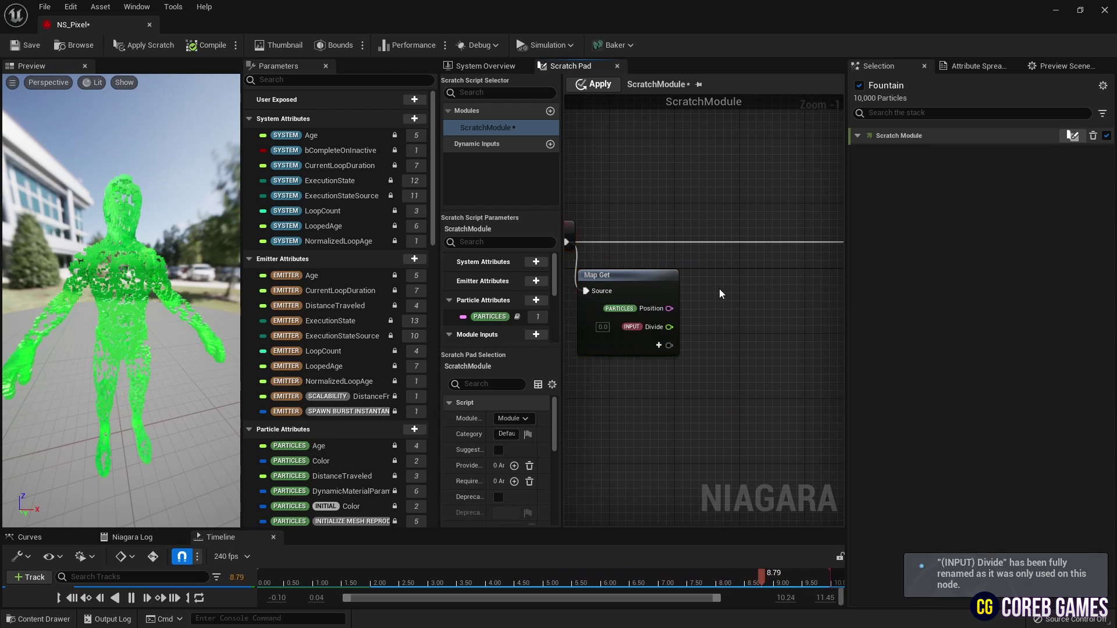
right_click_drag(720, 293, 663, 252)
left_click_drag(612, 268, 673, 271)
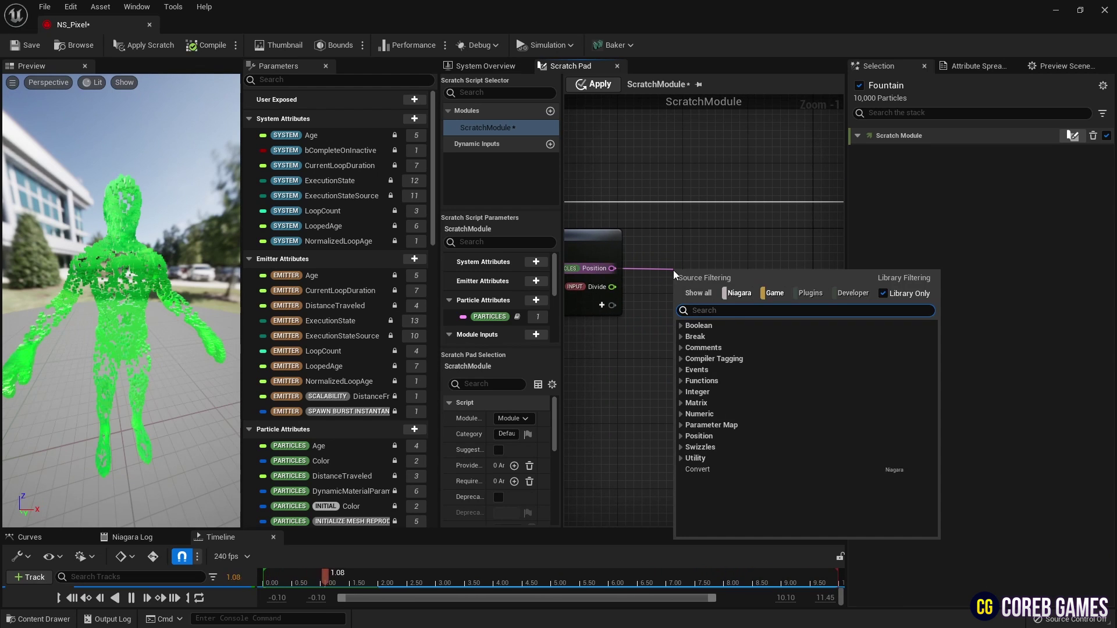
type("position to")
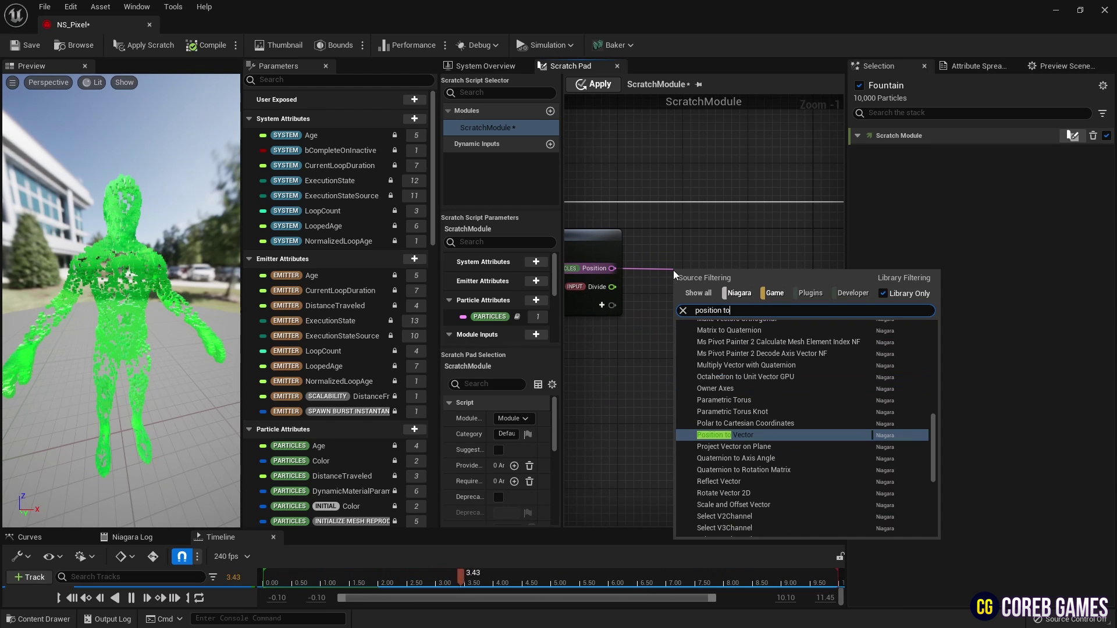
left_click(678, 433)
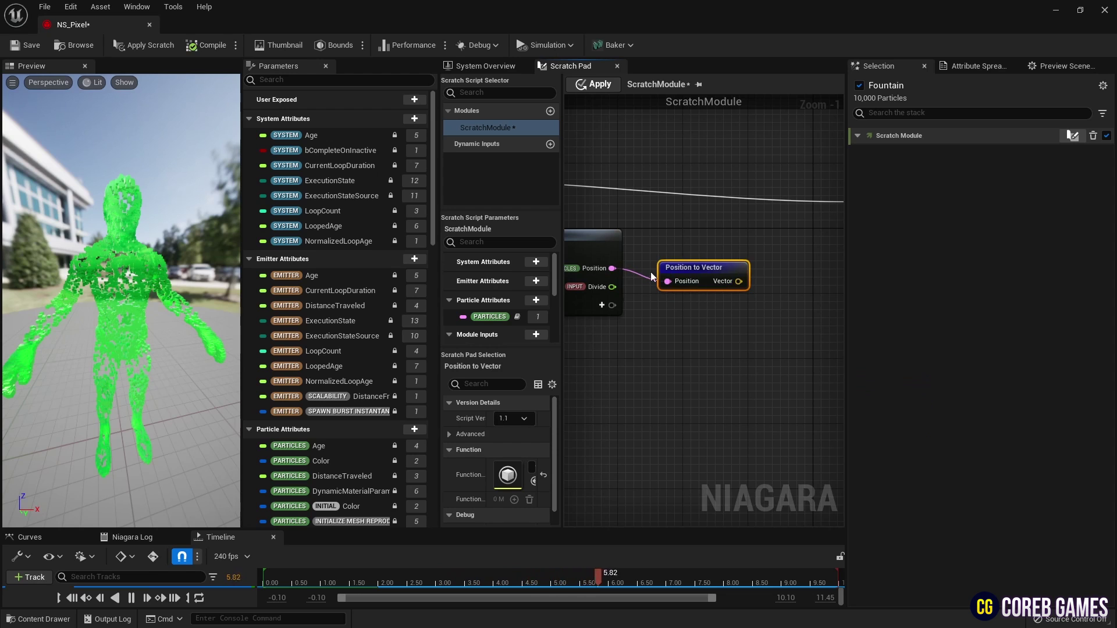
- Add a Modulo node with the position vector wired to A and Divide to B
mouse_move(702, 278)
right_mouse_down()
mouse_move(707, 290)
mouse_move(690, 291)
right_mouse_up()
right_click(752, 291)
type("modulo")
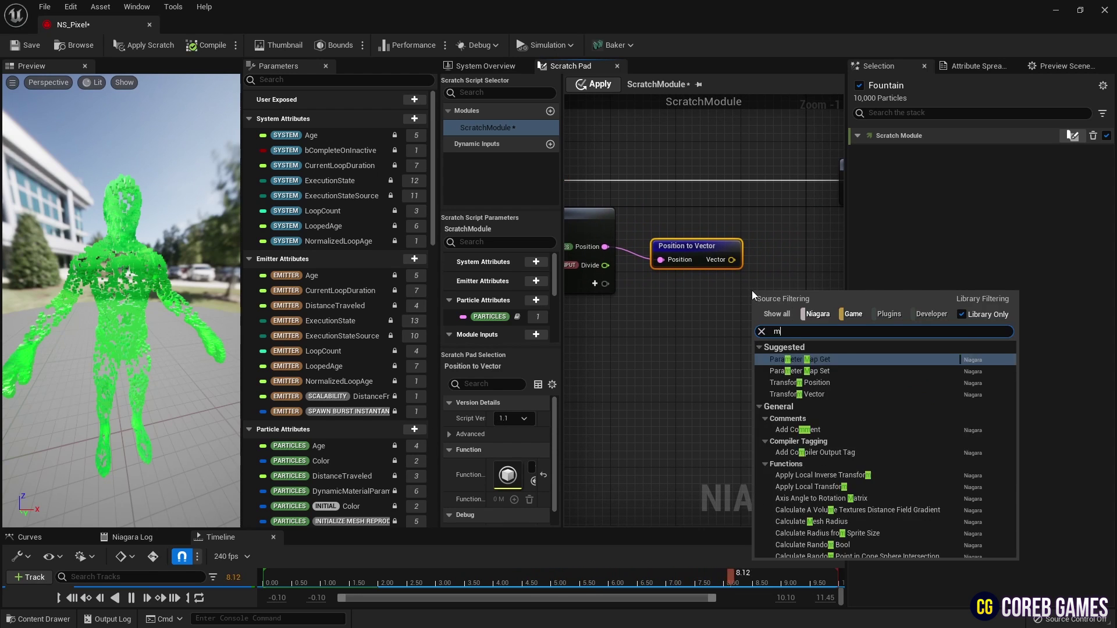
key("Return")
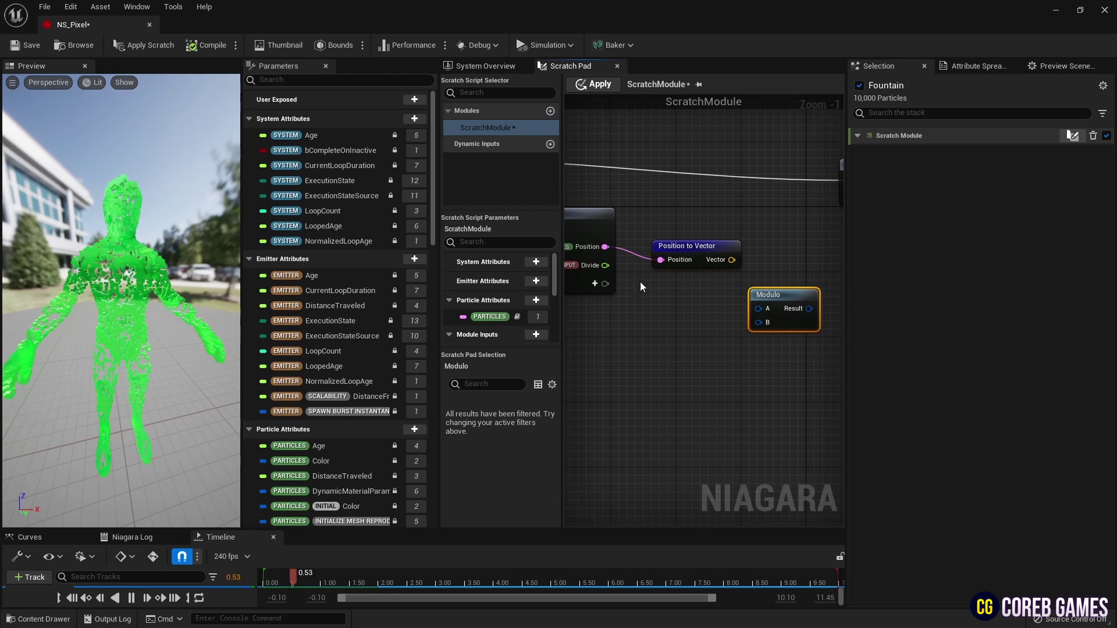
left_click_drag(604, 265, 687, 291)
left_click_drag(701, 247, 701, 279)
right_click_drag(720, 247, 682, 265)
- Add a Subtract node that takes Particles Position as A and the Modulo result as B
left_click_drag(568, 265, 748, 266)
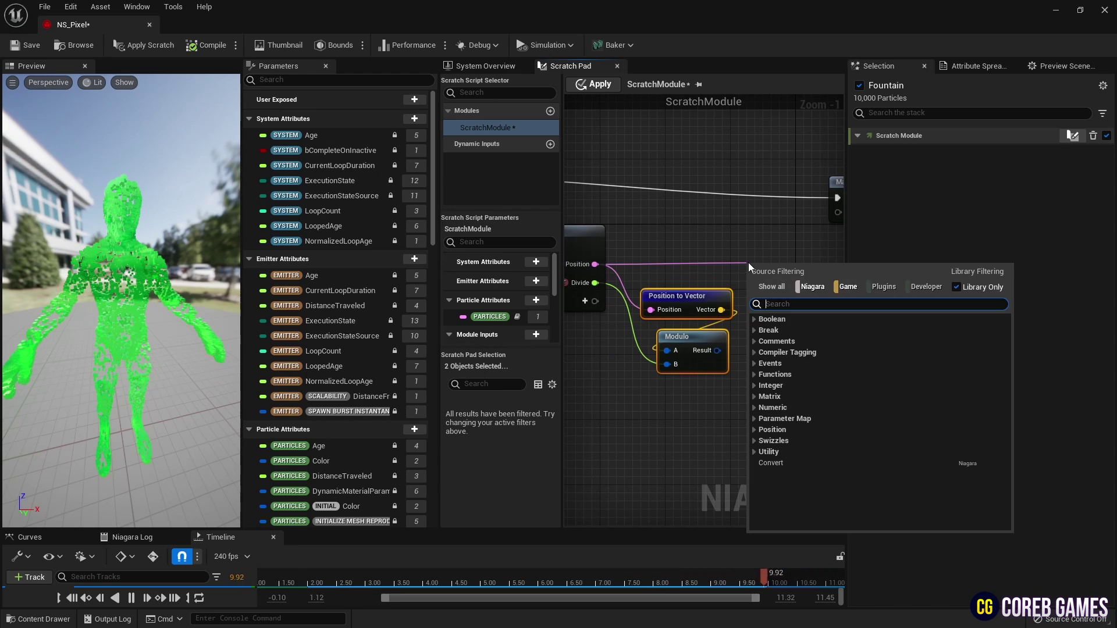
type("sub")
key("Return")
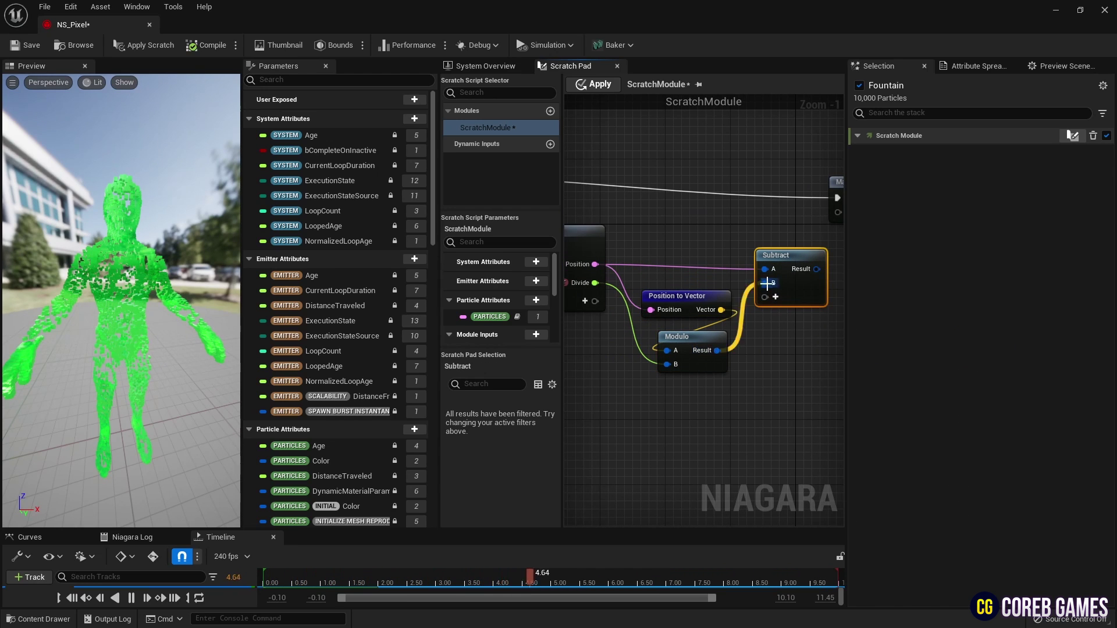
- Add Particles Position to the Map Set node and feed it with the Subtract result
right_click_drag(713, 223, 588, 243)
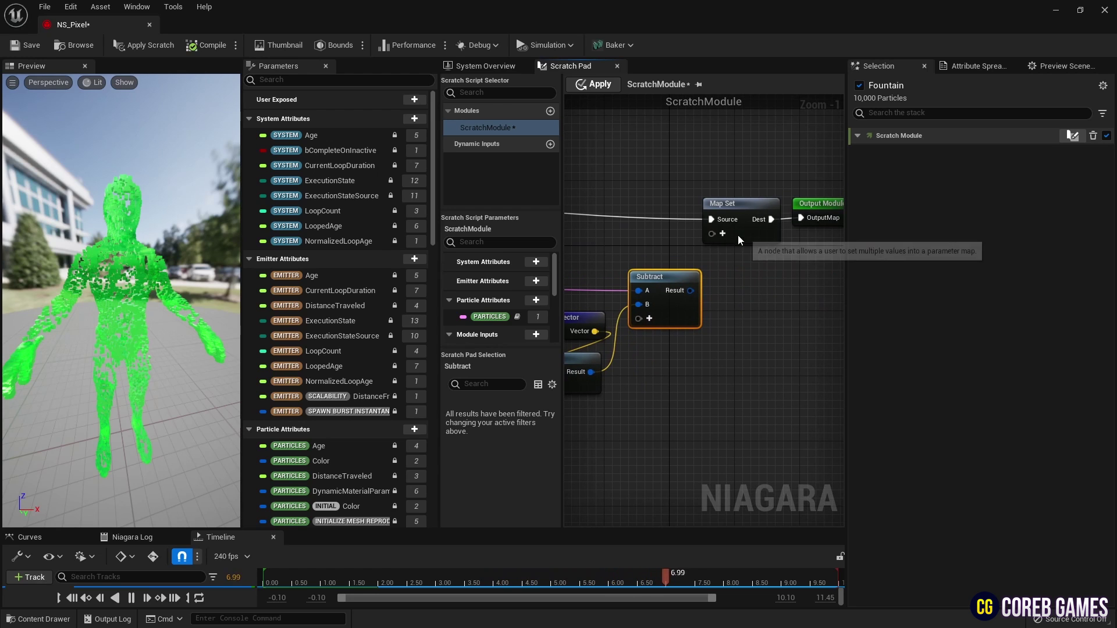
left_click(723, 235)
type("pos")
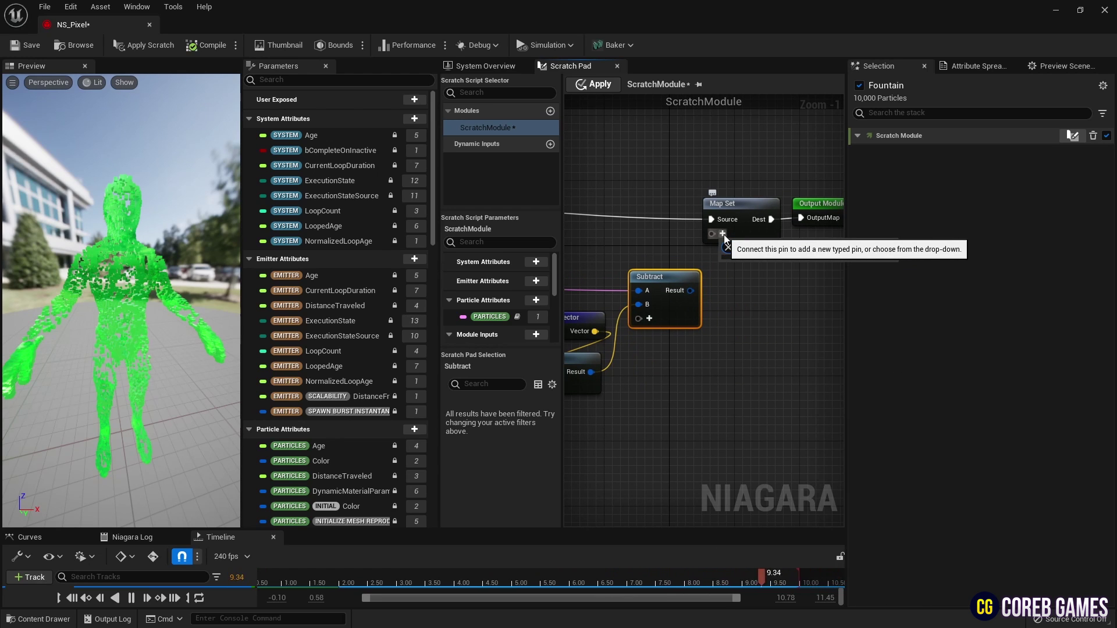
type("posi")
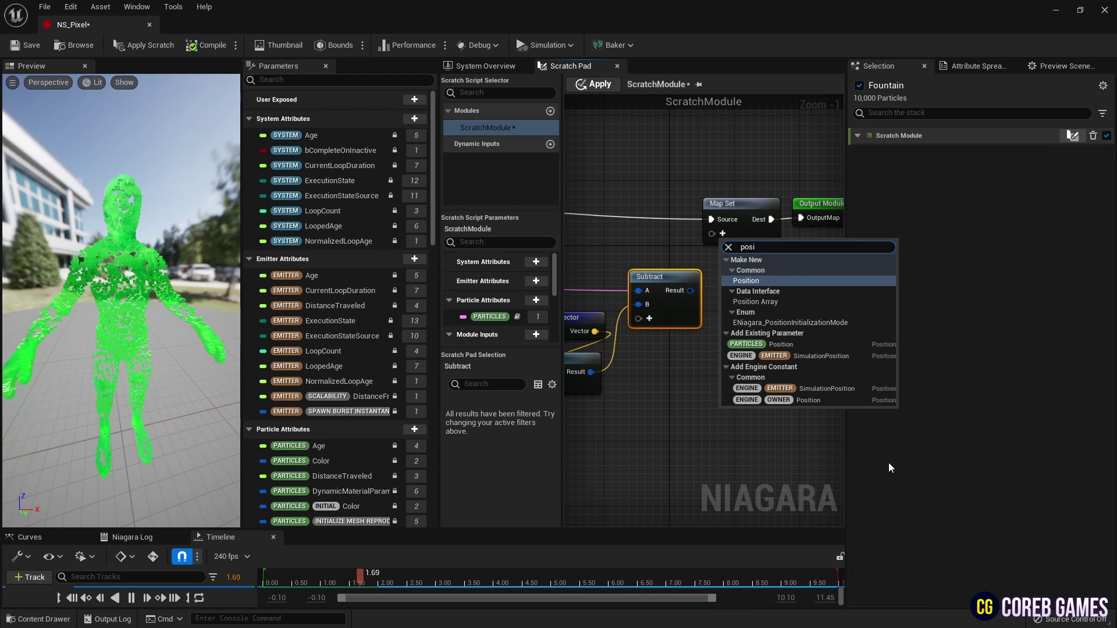
left_click(793, 344)
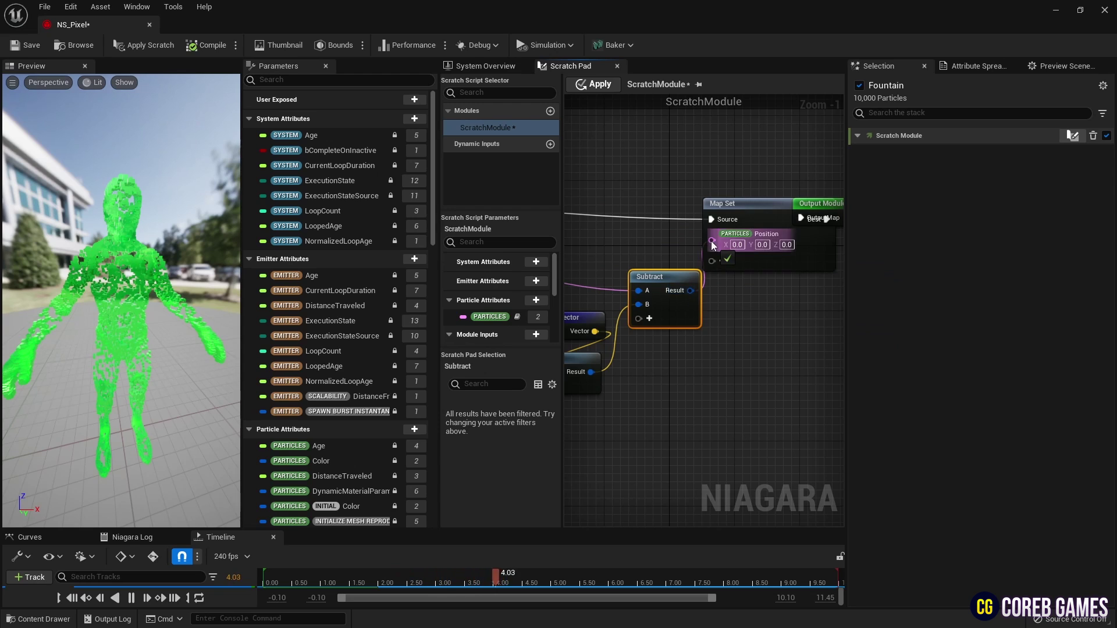
left_click_drag(745, 211, 703, 207)
right_click_drag(685, 151, 715, 155)
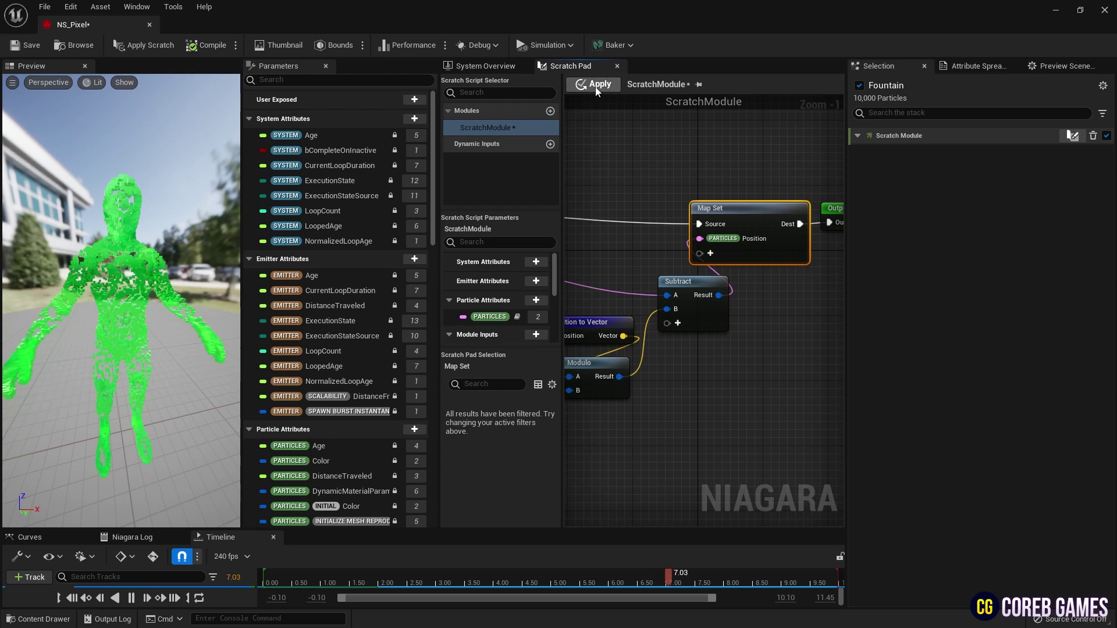
- Apply the scratch module changes and set its Divide value to 3.5 in the System Overview
left_click(596, 87)
left_click(491, 68)
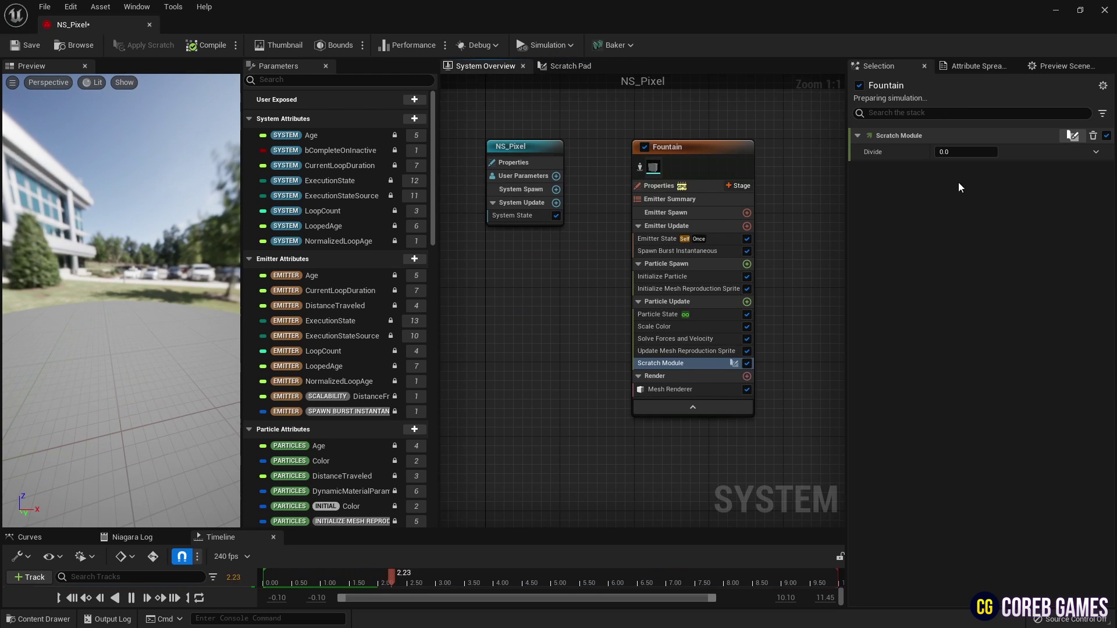
left_click(955, 153)
type("3.5")
key("Return")
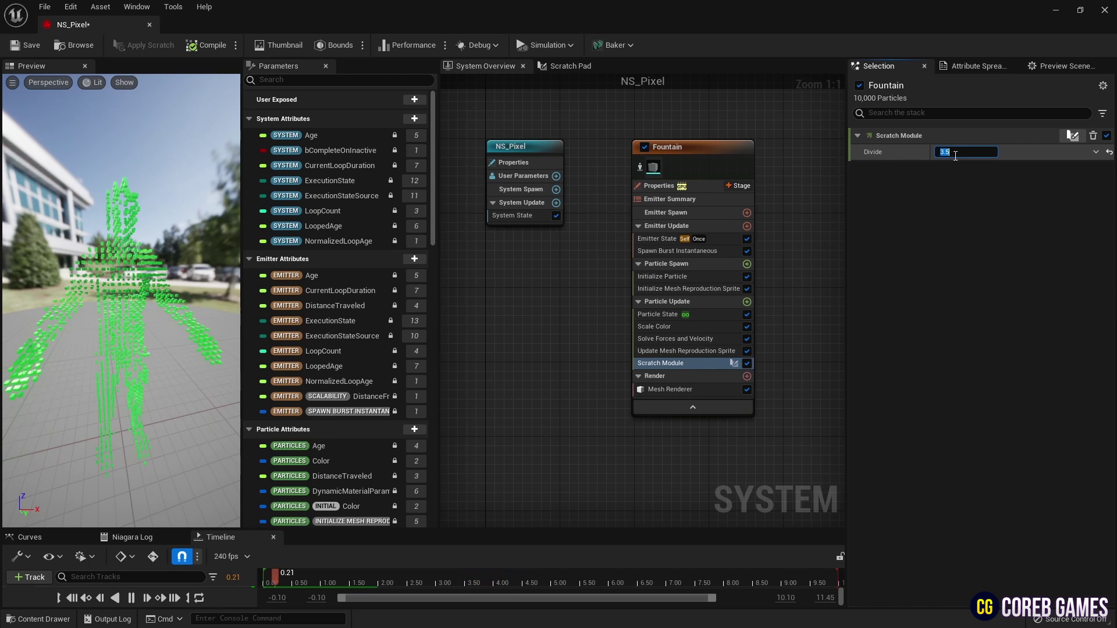
- Try Divide values of 5, 3, 2, 1, 3.5 and 7 on the scratch module and return it to 3.5
mouse_move(169, 268)
left_mouse_down()
mouse_move(119, 270)
mouse_move(178, 267)
mouse_move(151, 266)
left_mouse_up()
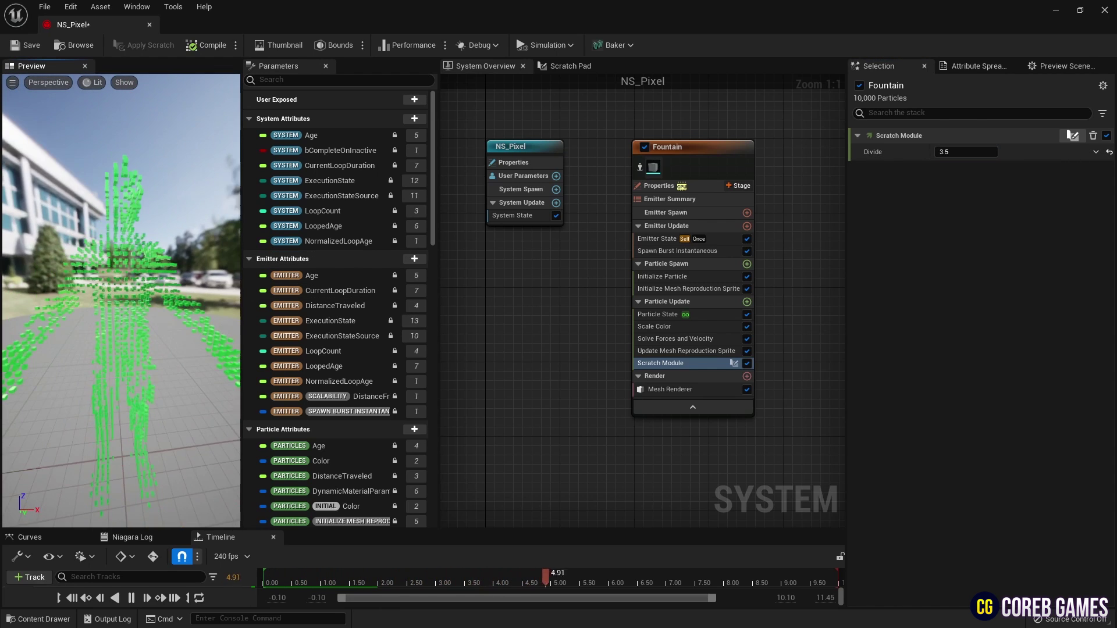
type("5")
key("Return")
type("3")
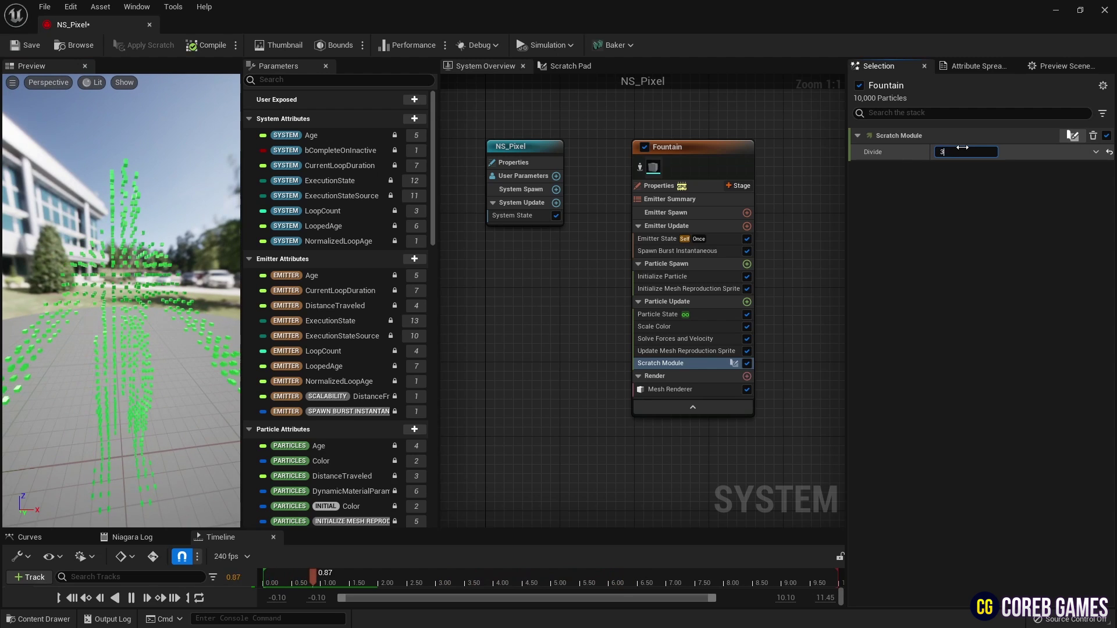
key("Return")
type("2")
key("Return")
type("1")
key("Return")
type("3")
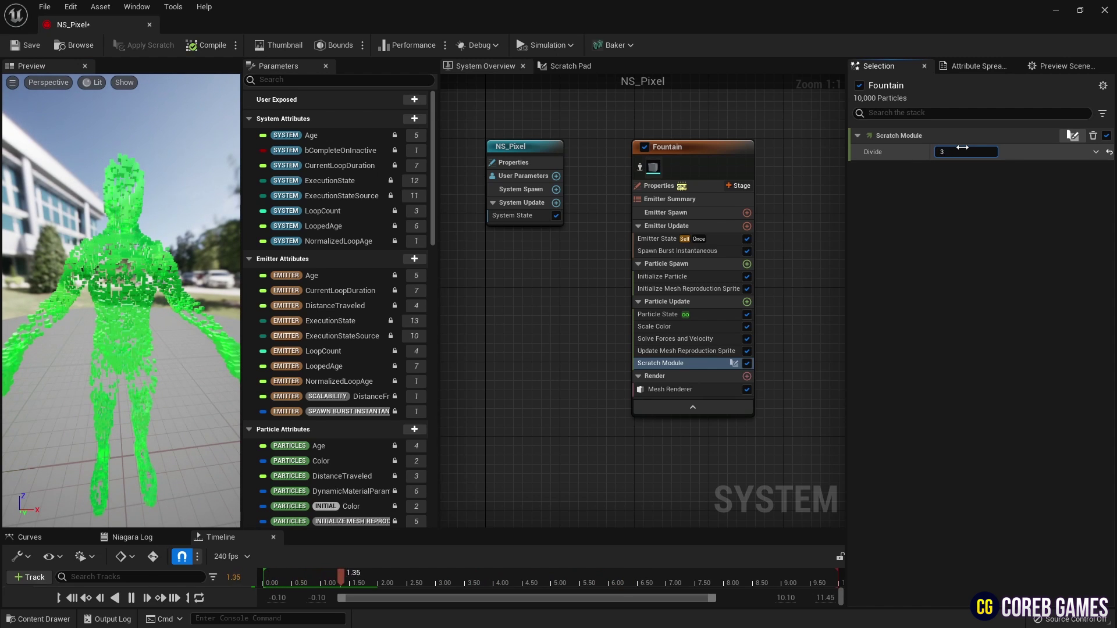
type(".5")
key("Return")
type("7")
key("Return")
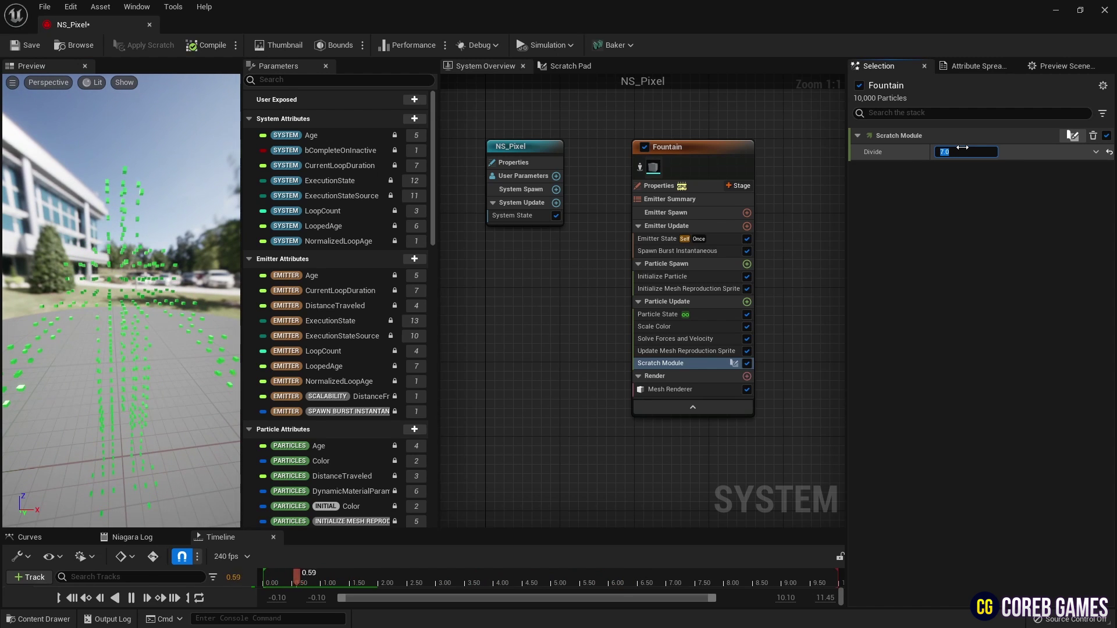
type("3.5")
key("Return")
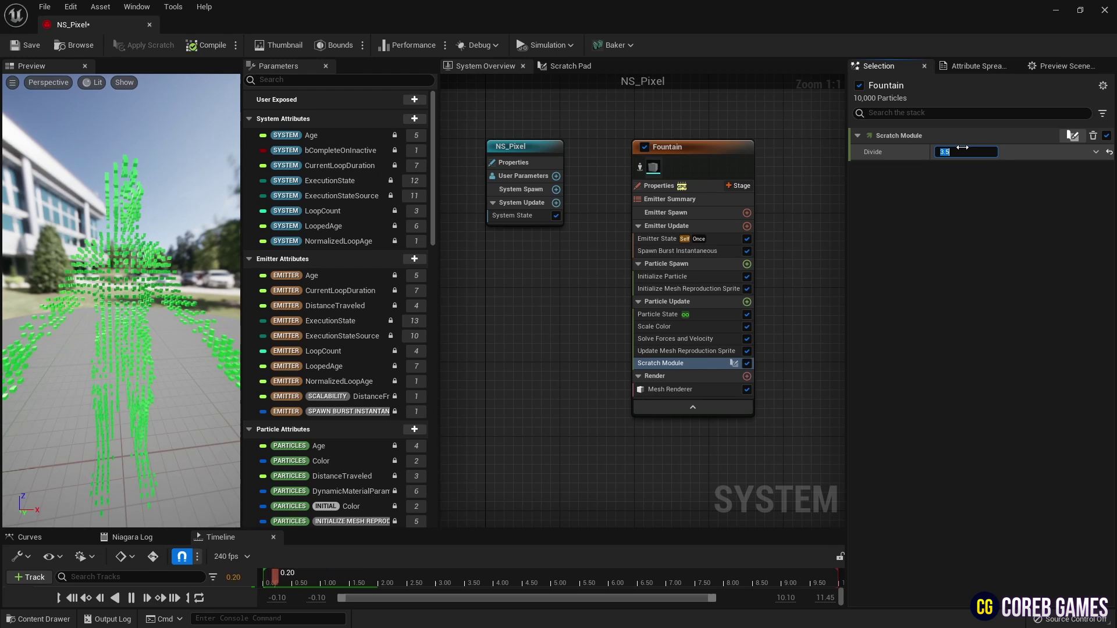
- Set the Mesh Uniform Scale in Initialize Particle to 0.025 and check the larger cubes in the preview
left_click(708, 278)
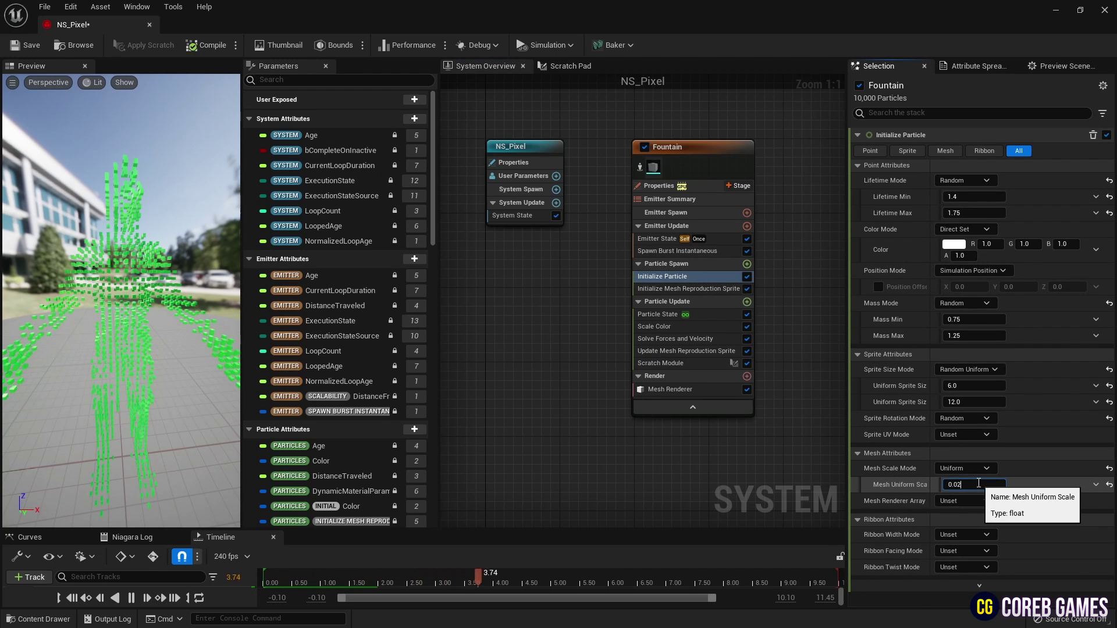
key("Return")
type("5")
key("Return")
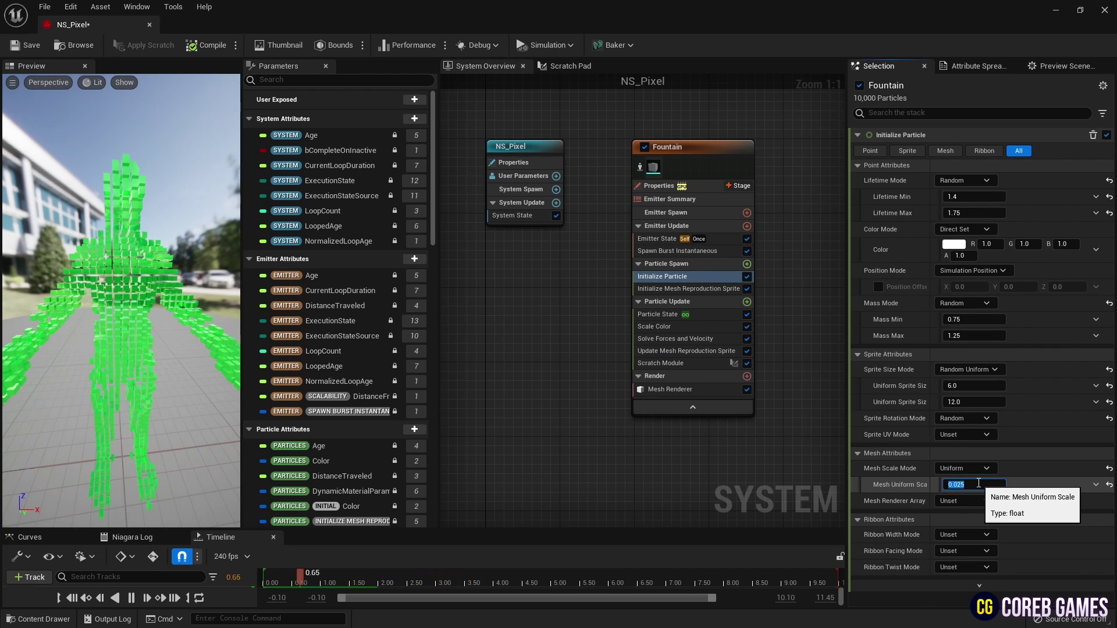
left_click_drag(113, 290, 140, 293)
scroll(113, 291, "down", 3)
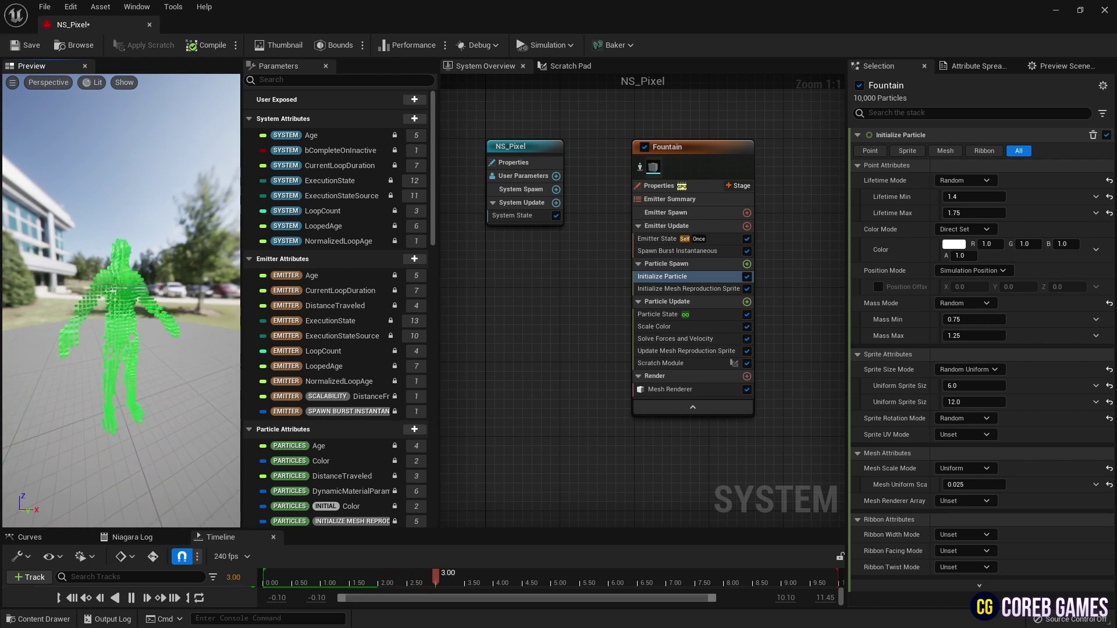
scroll(113, 291, "up", 4)
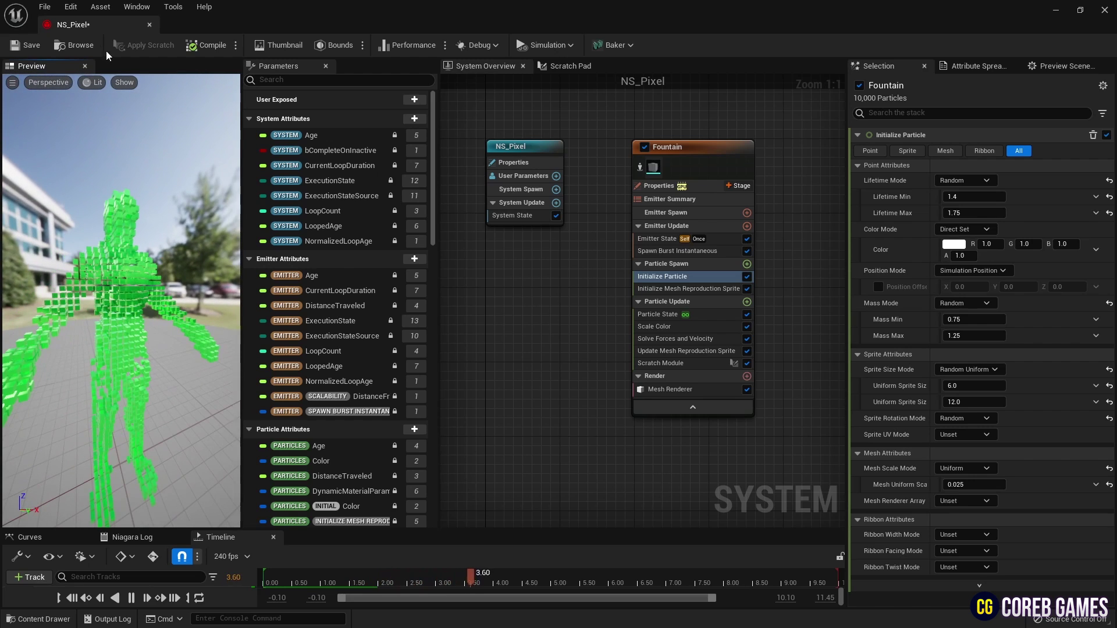
- Close the NS_Pixel system and open the BP_ThirdPersonCharacter blueprint from the project content
left_click(149, 25)
right_click_drag(259, 343, 247, 340)
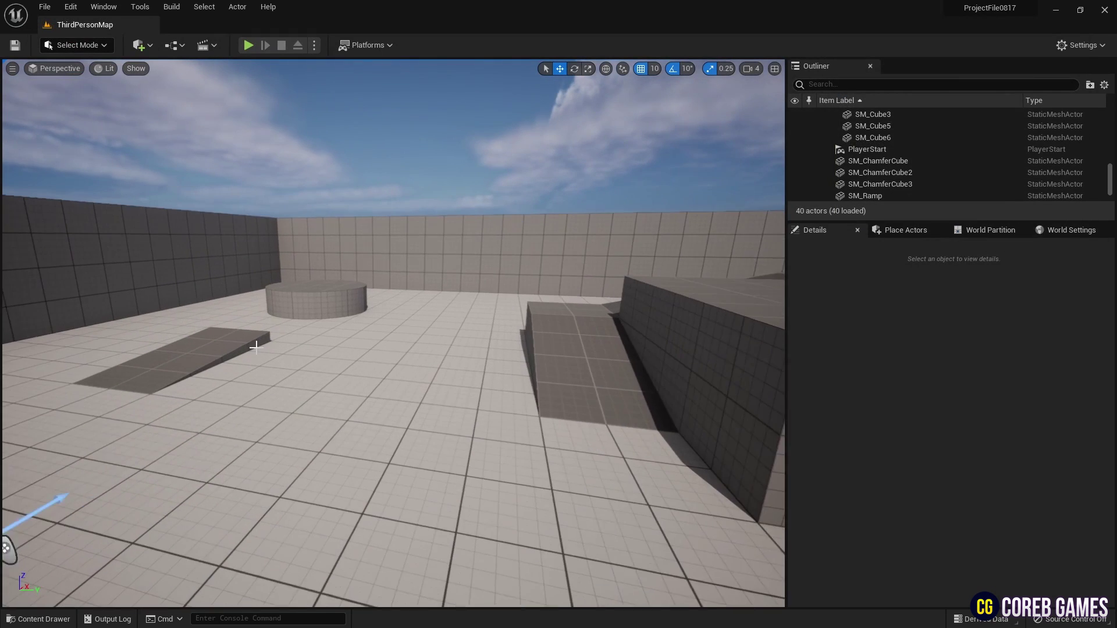
left_click(61, 619)
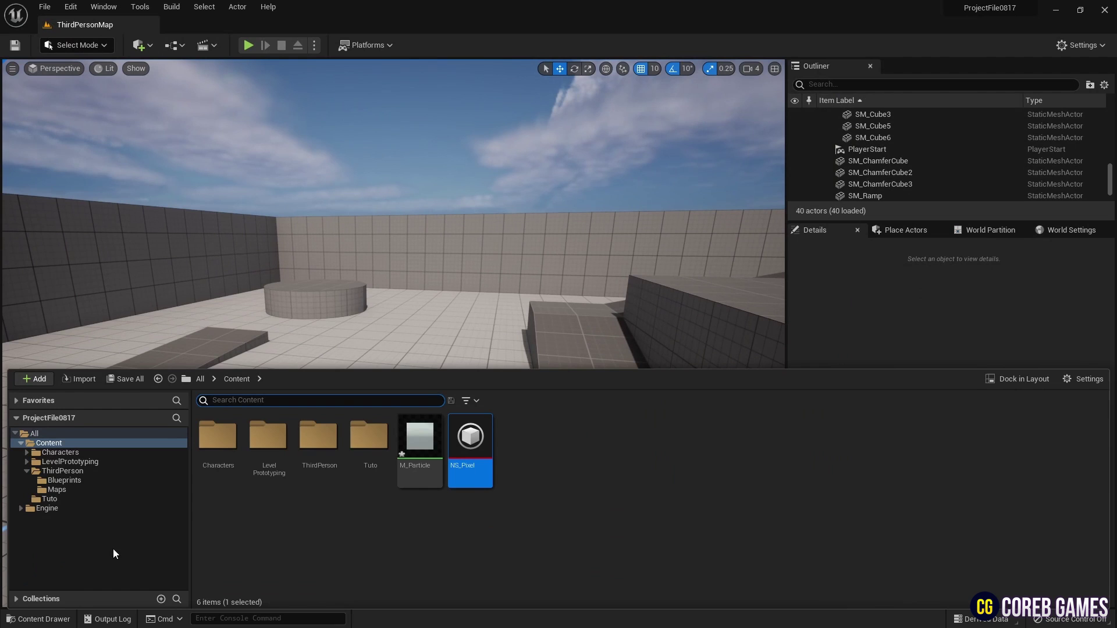
left_click(93, 508)
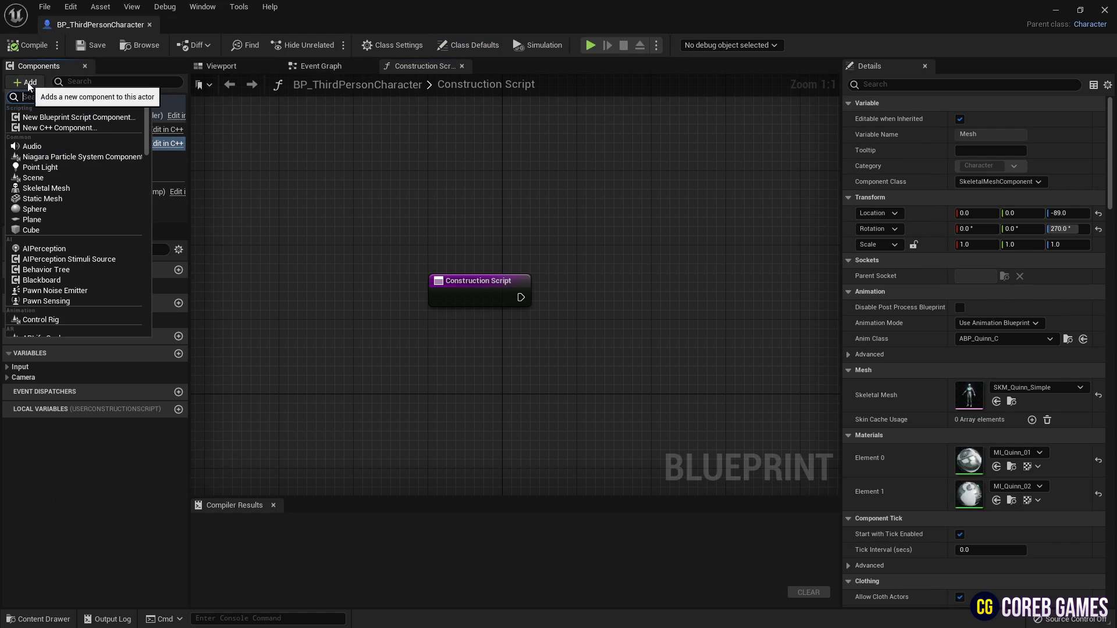
- Add a Niagara Particle System component under the character's Mesh and assign NS_Pixel as its Niagara System Asset
left_click(99, 158)
key("Return")
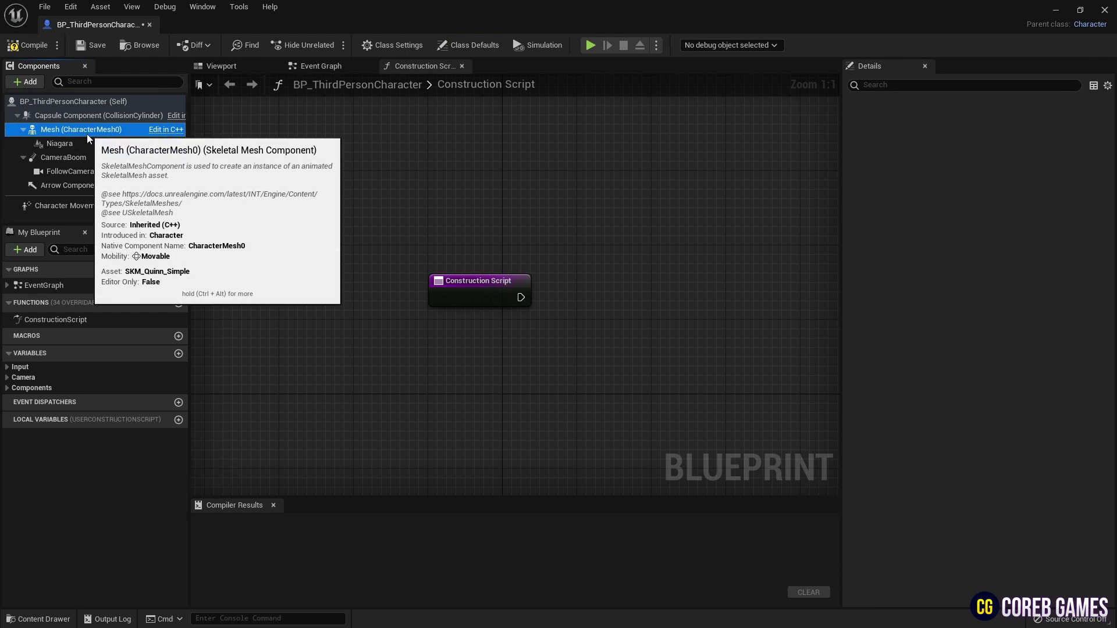
left_click(1048, 295)
type("pix")
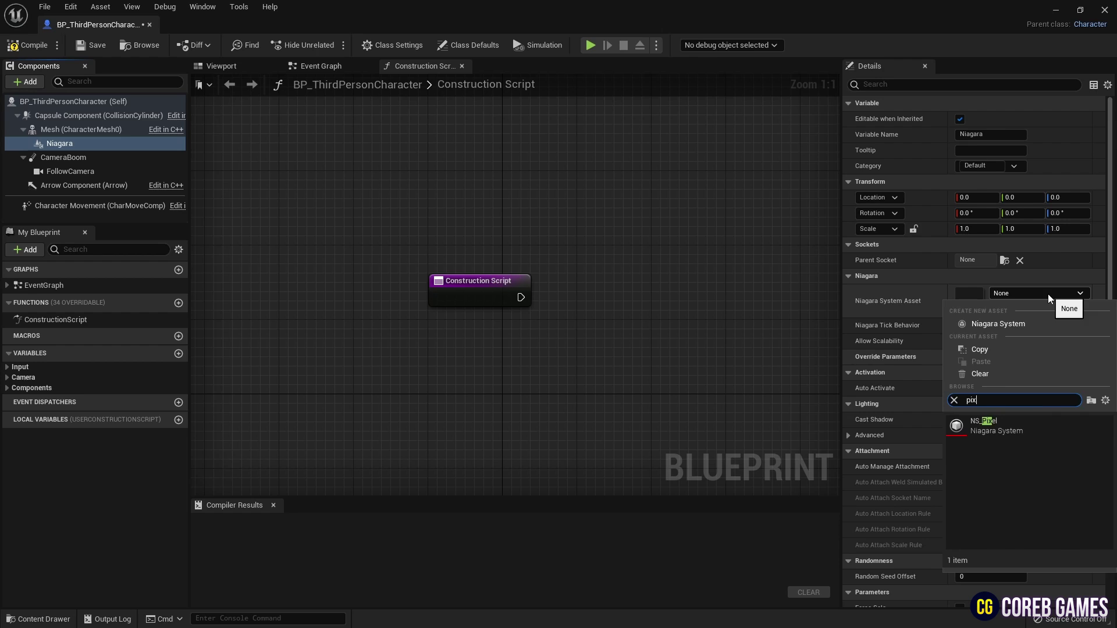
left_click(989, 427)
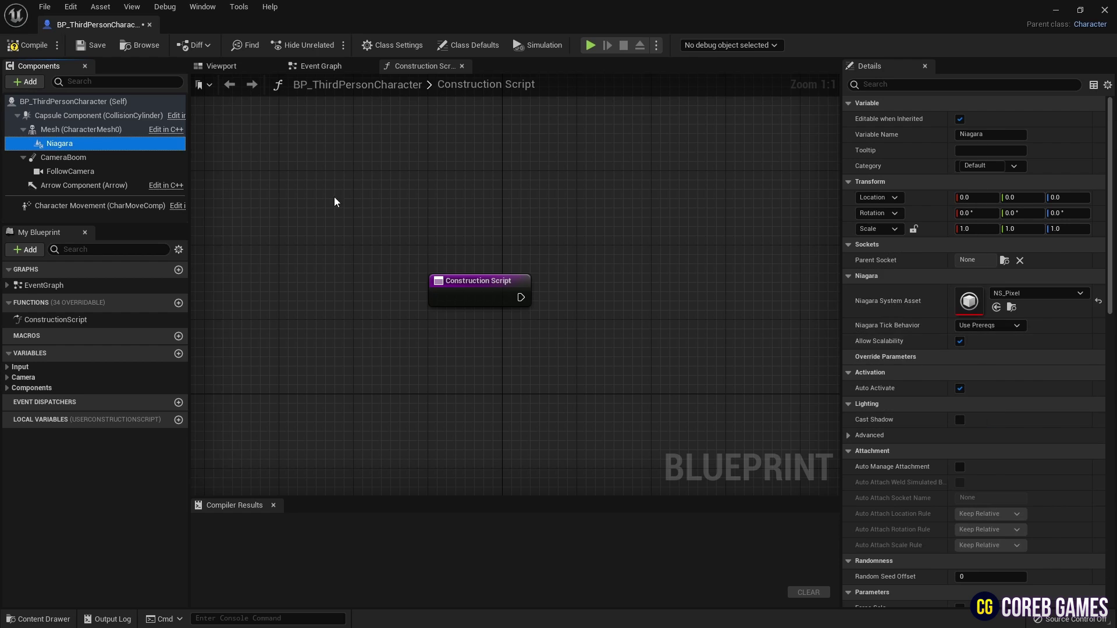
- Turn off Visible for the character's Mesh component
left_click(88, 130)
left_click(922, 82)
type("visi")
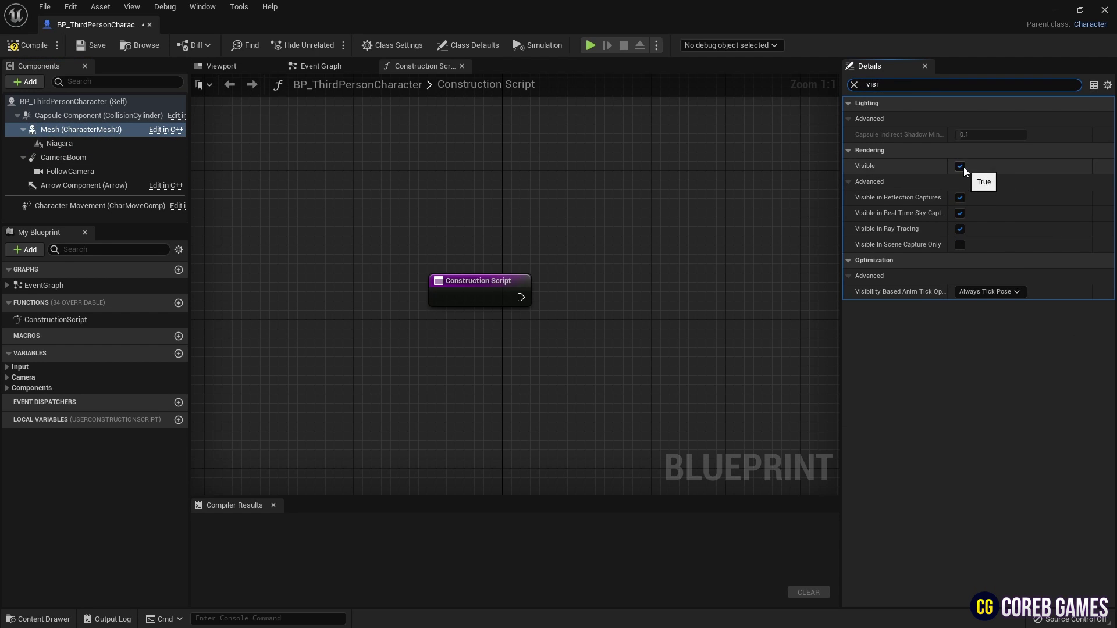
left_click(960, 166)
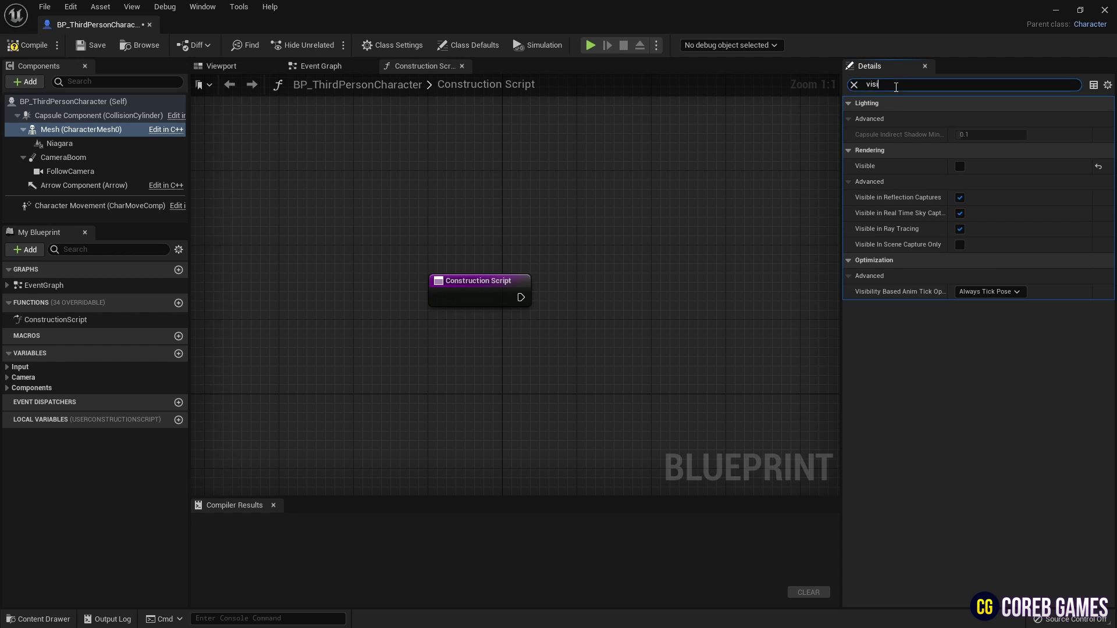
- Set the Mesh component's Visibility Based Anim Tick Option to Always Tick Pose and Refresh Bones
type("tick")
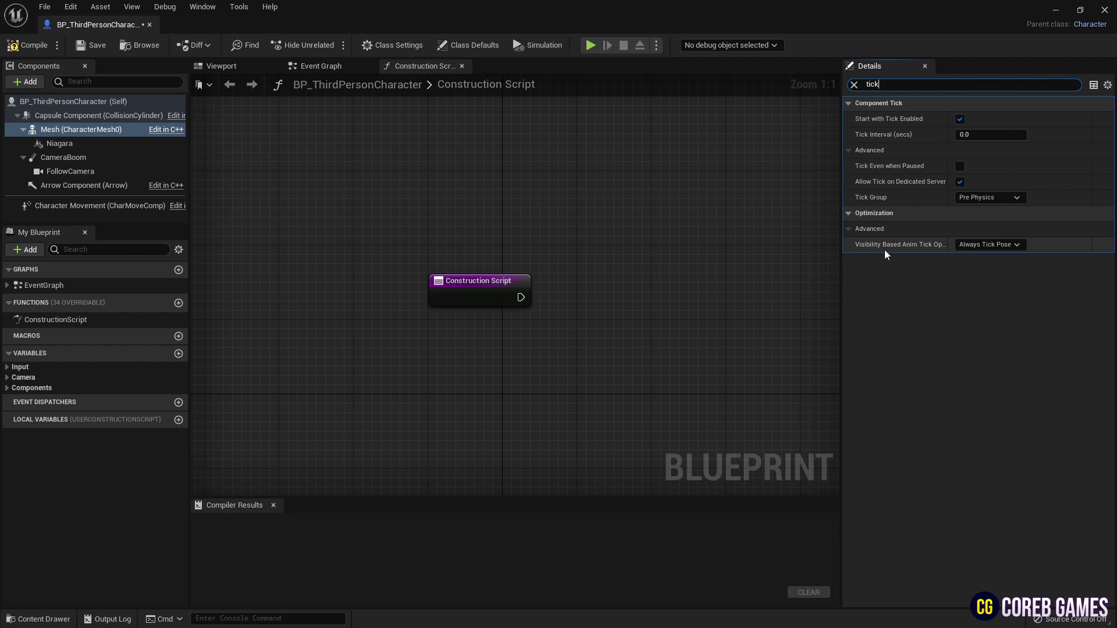
mouse_move(905, 250)
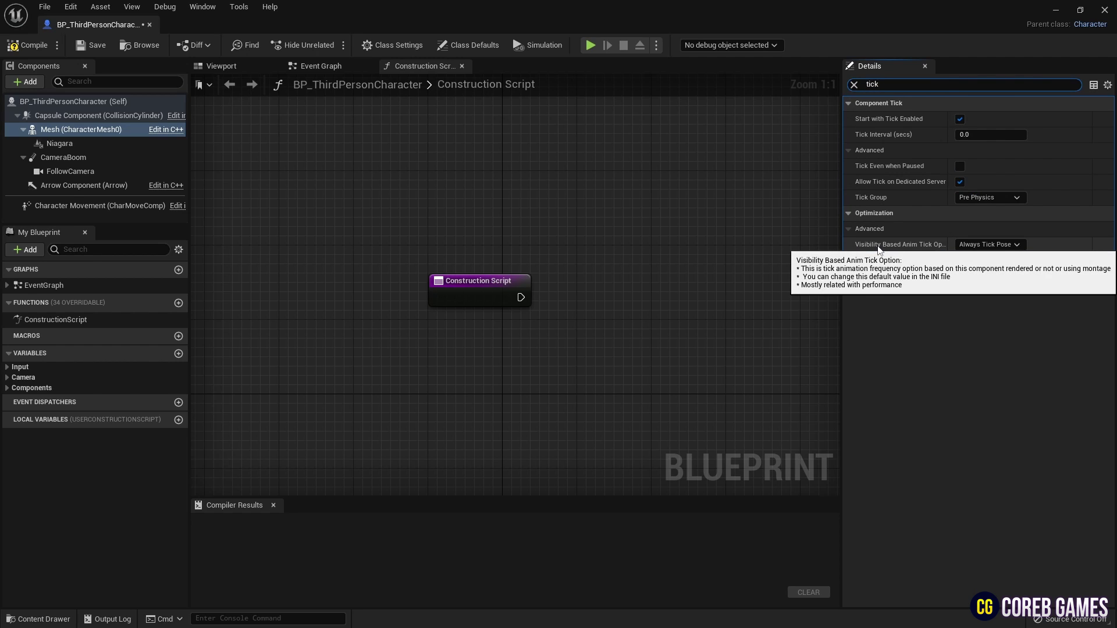
left_click(989, 245)
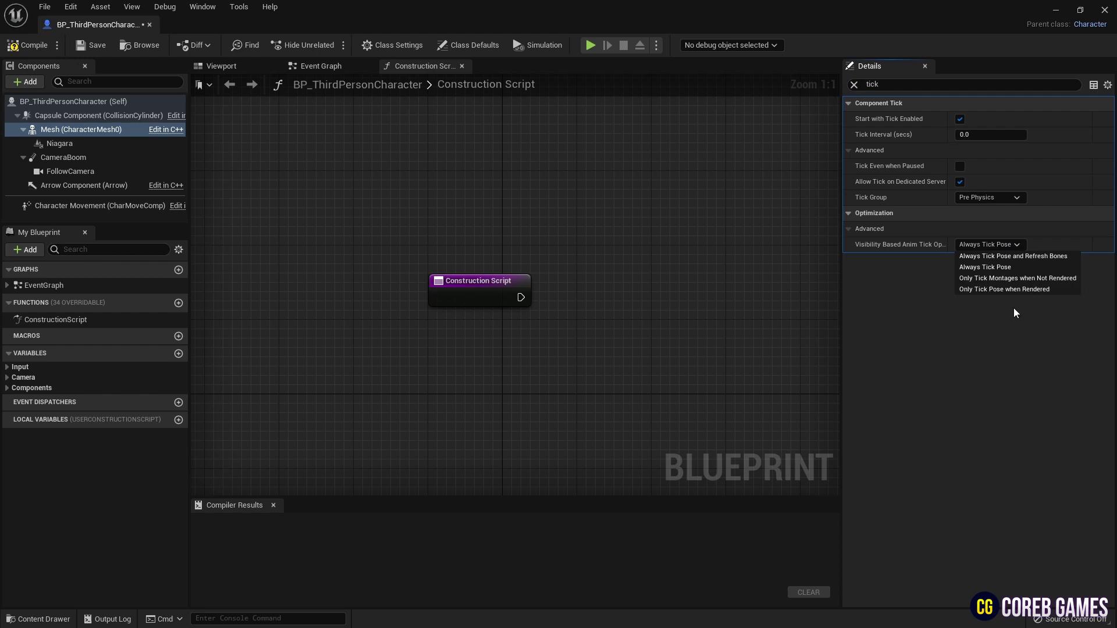
left_click(1039, 256)
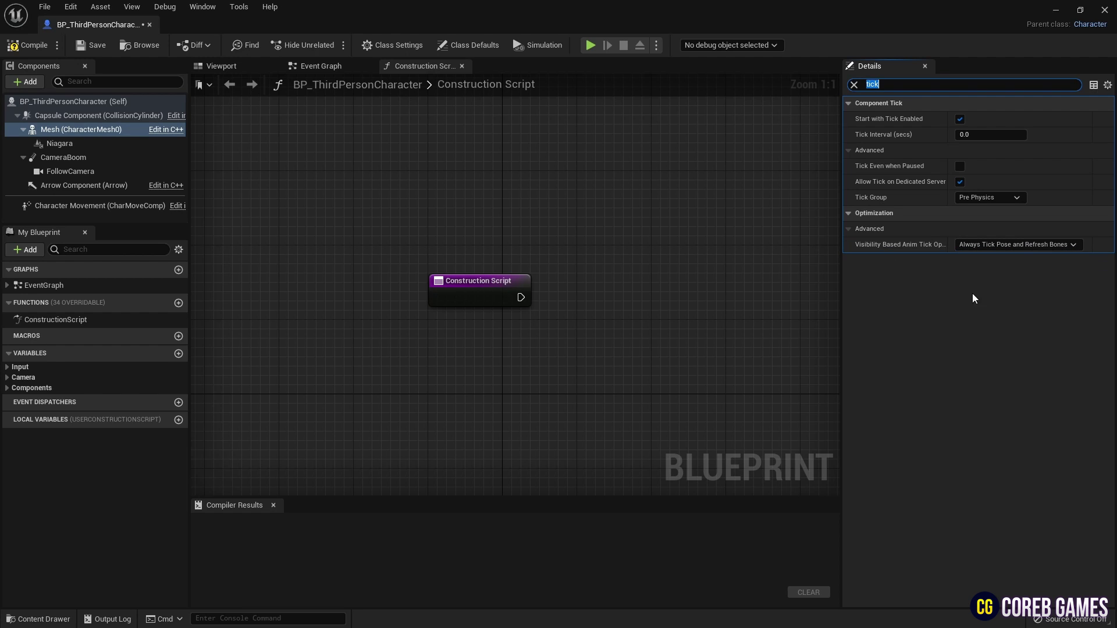
- Compile the character blueprint and inspect the cube-particle character in its viewport
left_click(44, 51)
left_click(233, 69)
right_click_drag(366, 143, 279, 153)
scroll(506, 211, "down", 5)
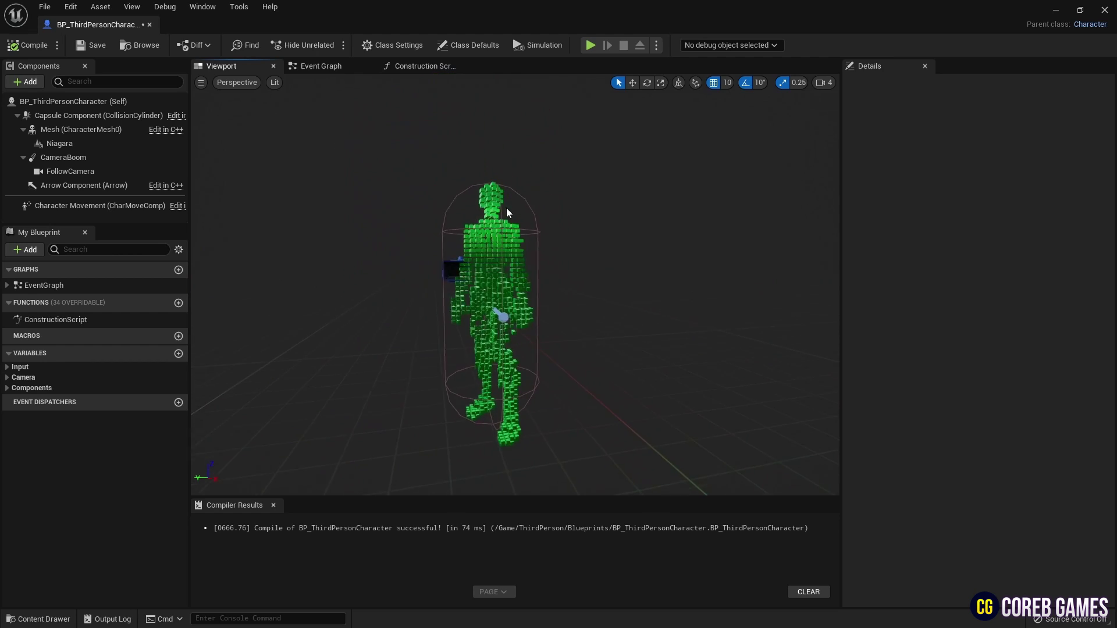
- Close the character blueprint, play the level and run the character around to view the pixel effect in motion
left_click(149, 24)
left_click(248, 45)
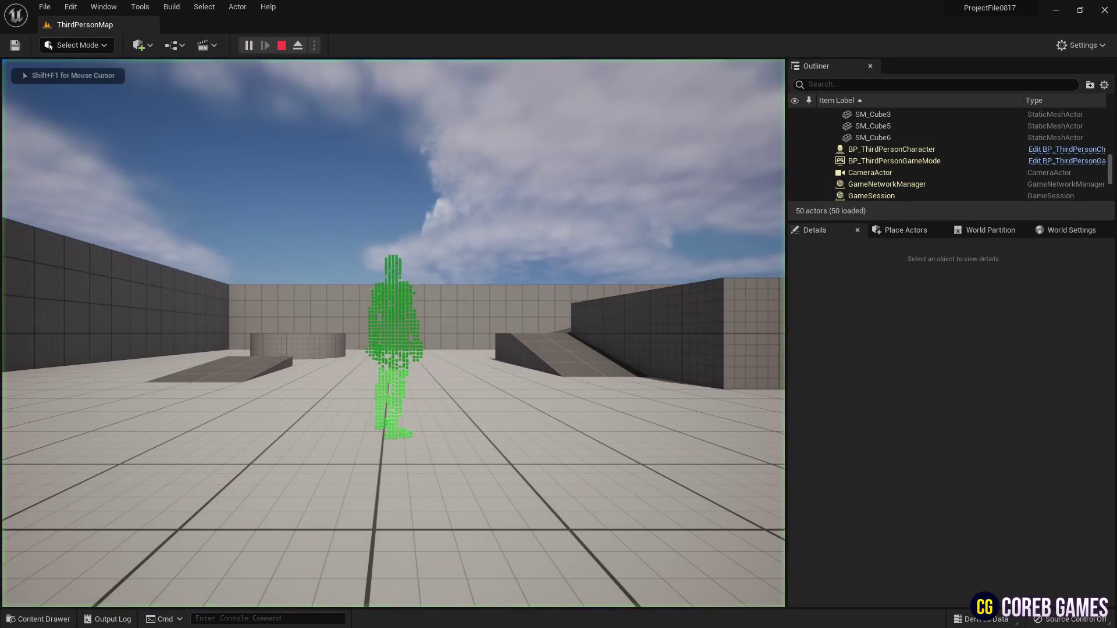
key("w")
key("w")
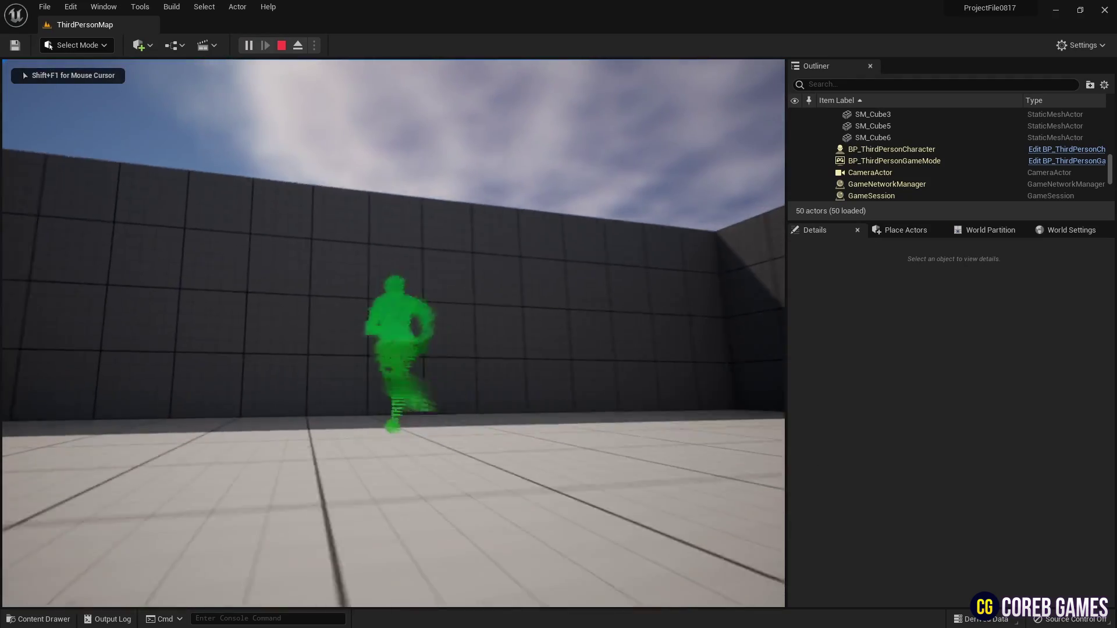
key("w")
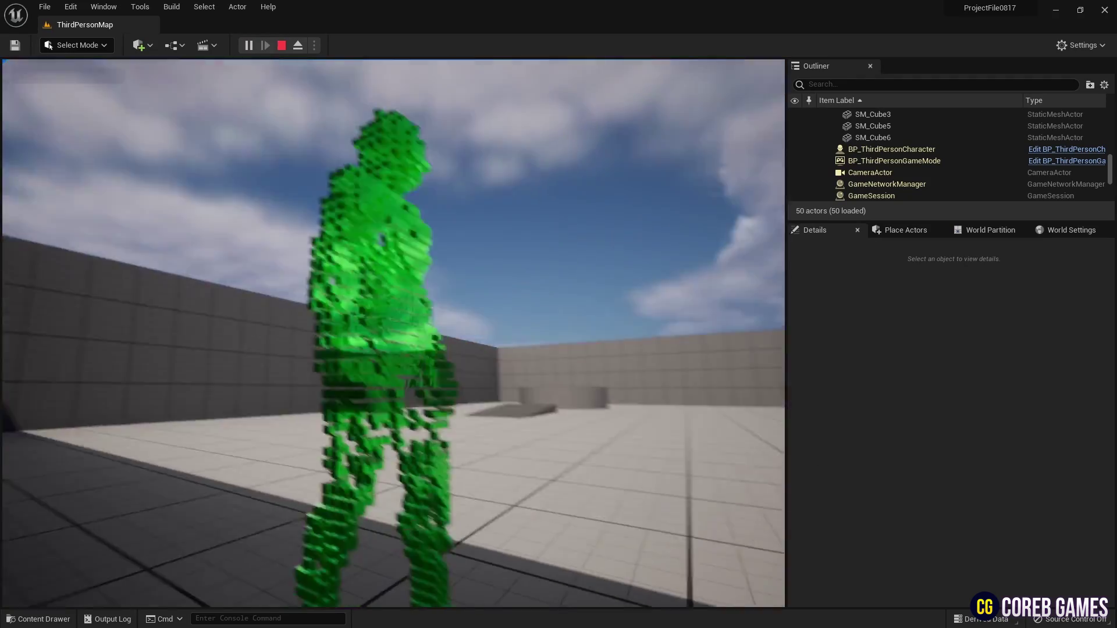
key("w")
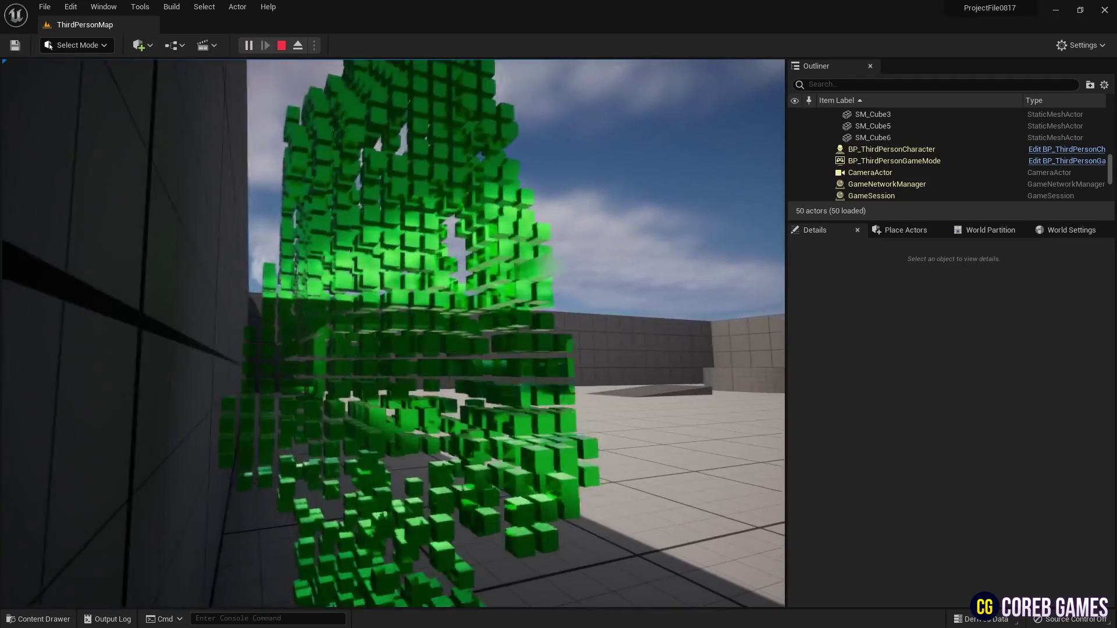
key("w")
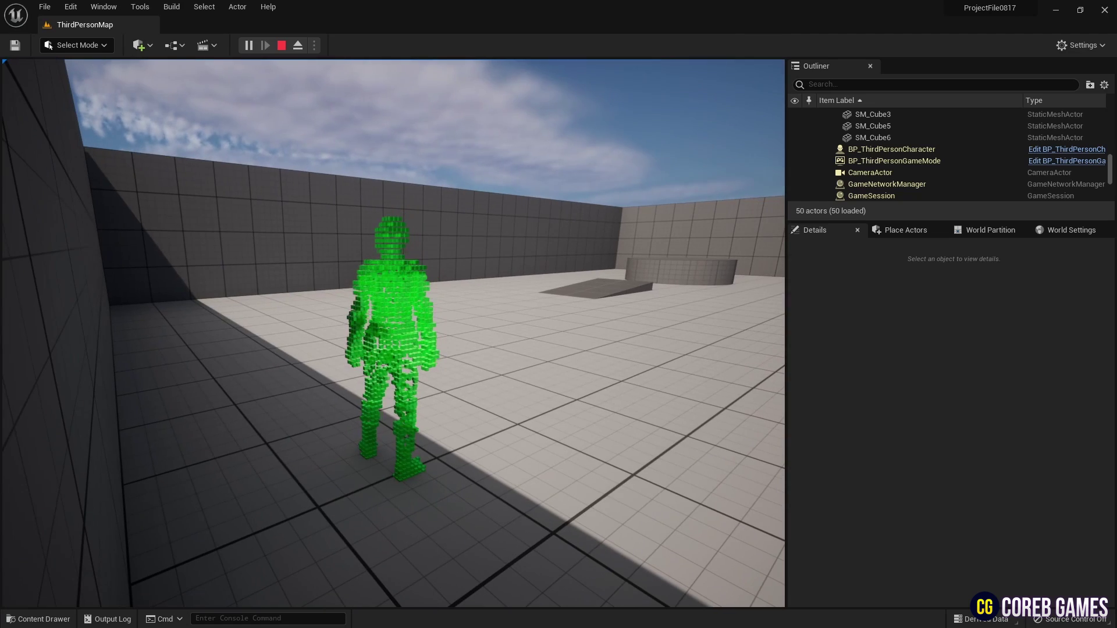
key("w")
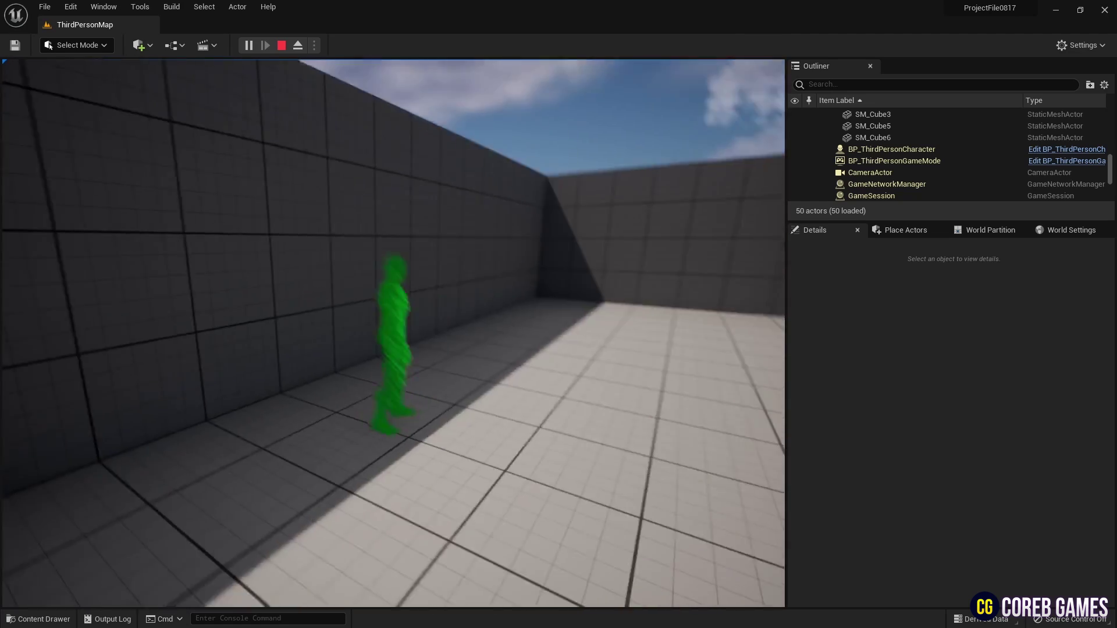
key("s")
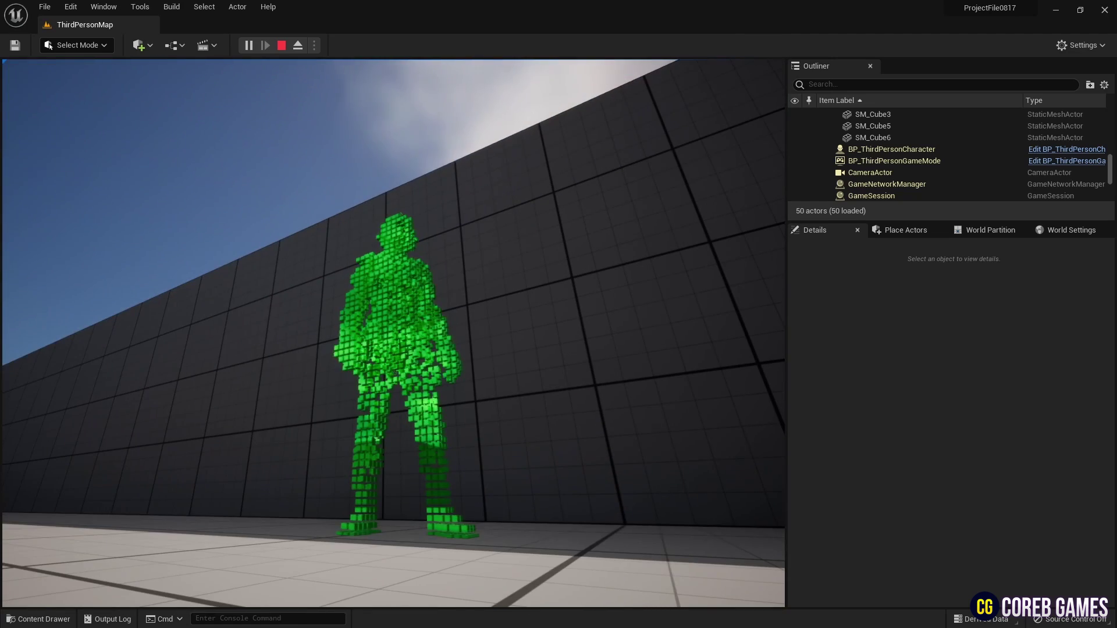